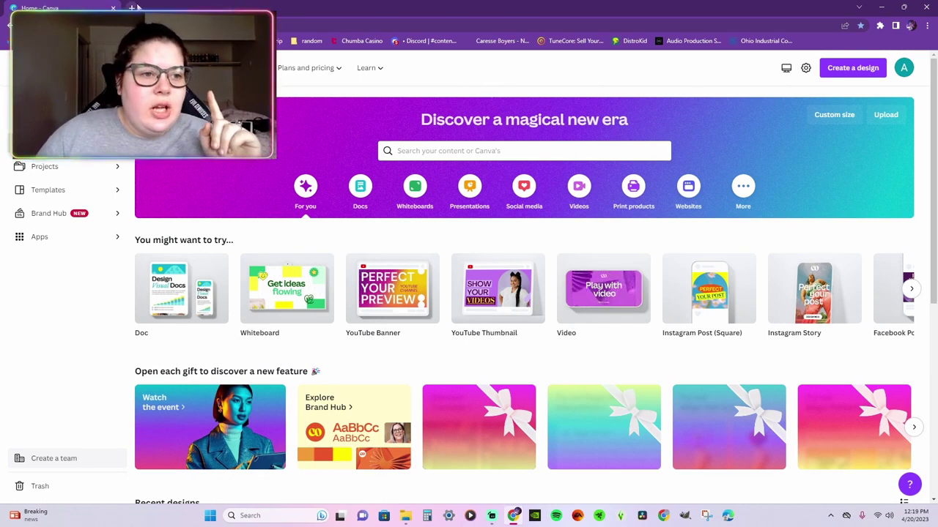
# Open the bookmarked Remove Image Background site in a new browser tab.
pyautogui.hotkey('ctrl', 't')
pyautogui.hotkey('ctrl', 'w')
pyautogui.hotkey('ctrl', 't')
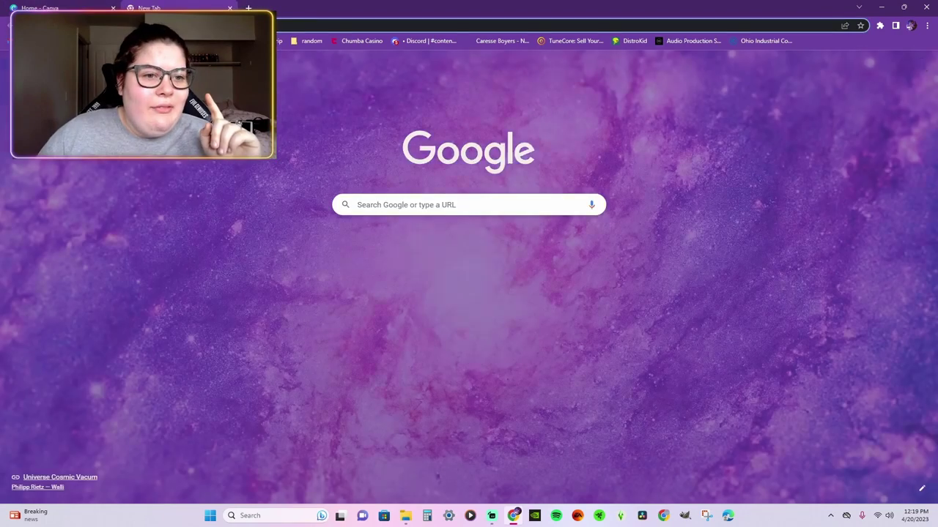
pyautogui.click(307, 40)
pyautogui.click(350, 81)
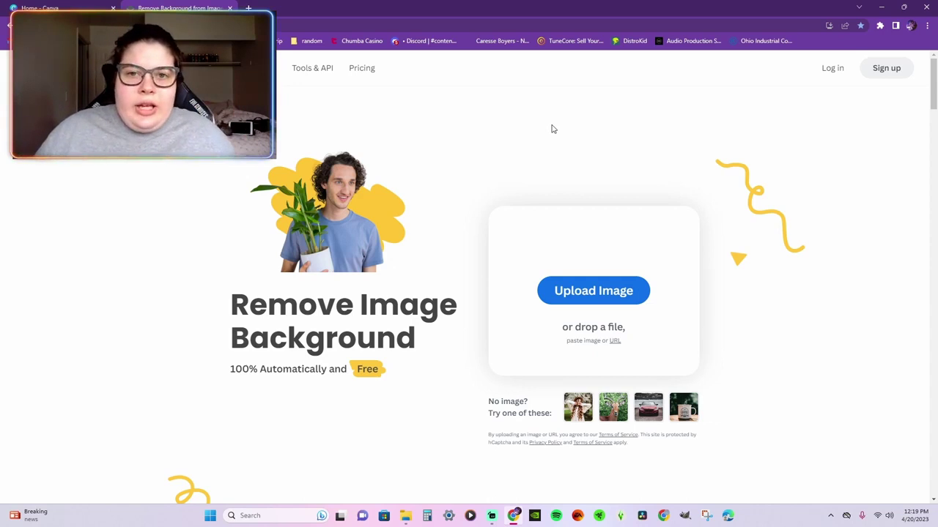
# Return to Canva and create a blank YouTube Thumbnail design of 1280 × 720 px.
pyautogui.click(38, 6)
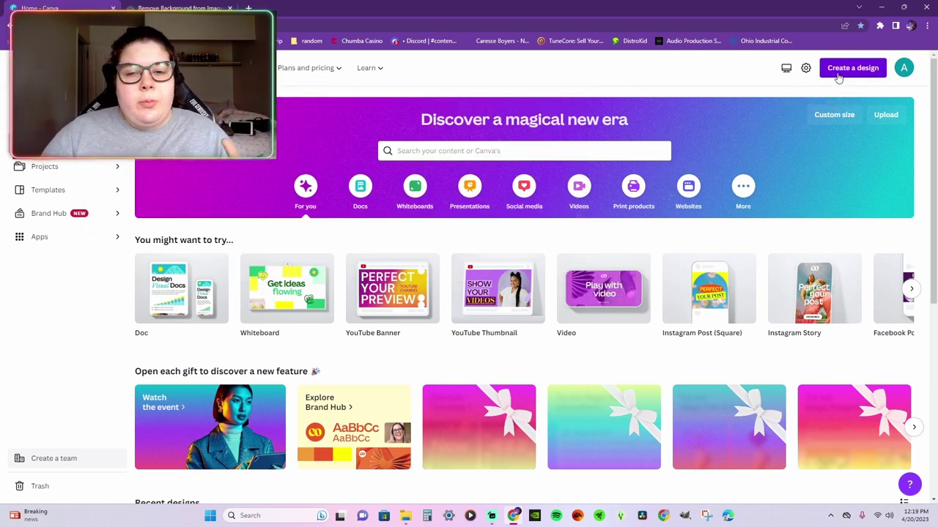
pyautogui.click(839, 77)
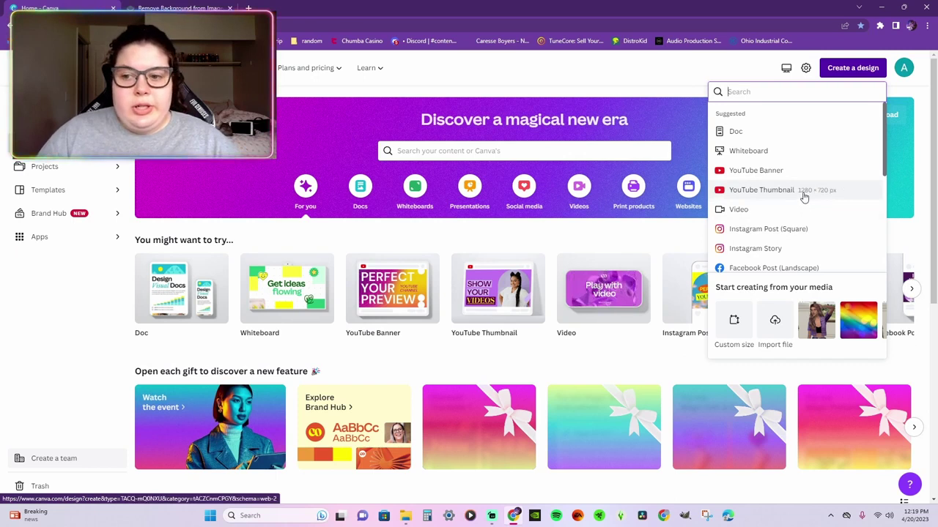
pyautogui.click(804, 196)
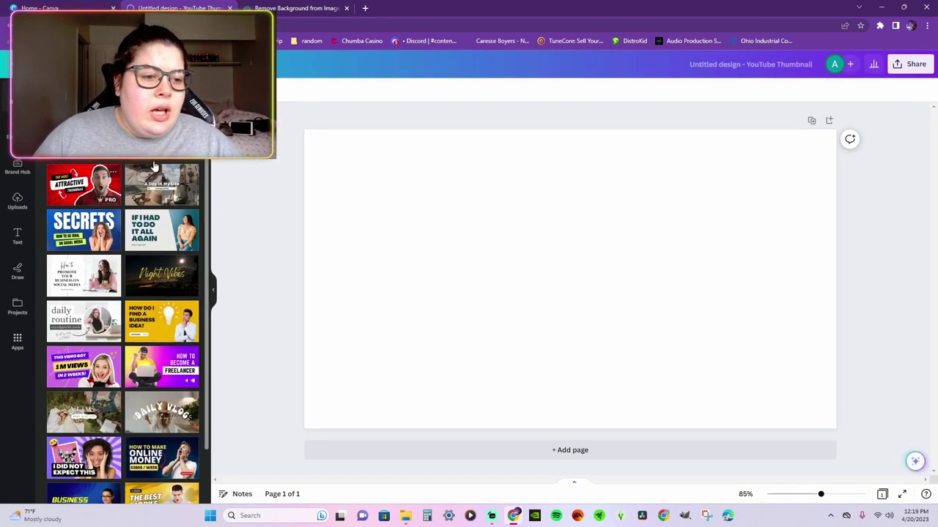
# Look through the thumbnail templates and the previously uploaded images.
pyautogui.scroll(-4, 165, 331)
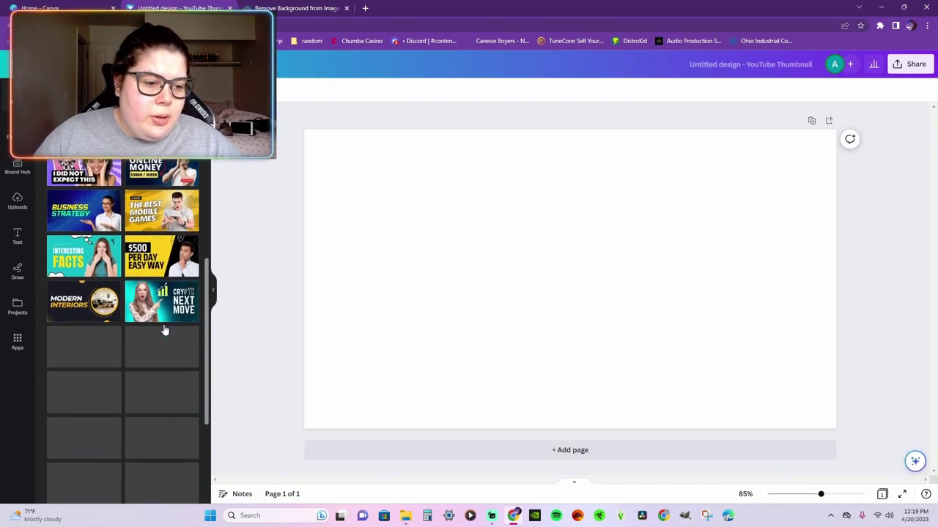
pyautogui.scroll(4, 165, 330)
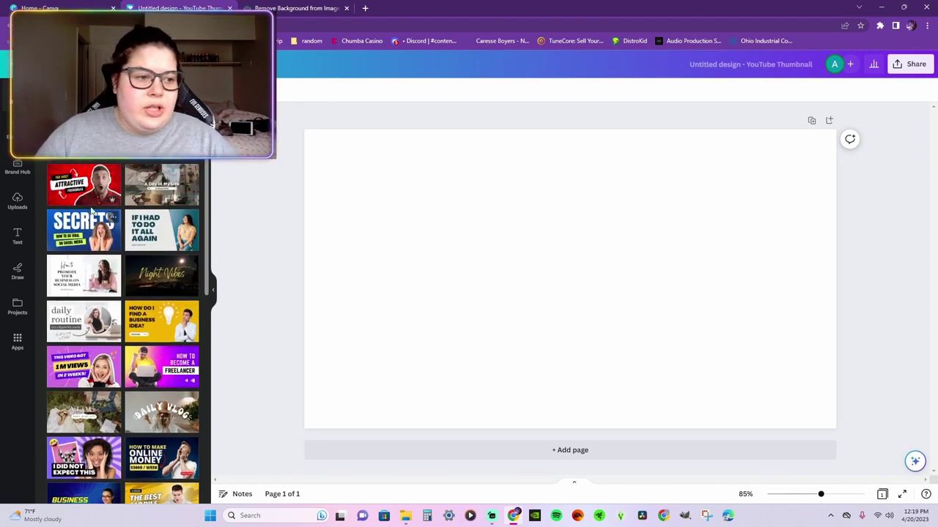
pyautogui.click(21, 202)
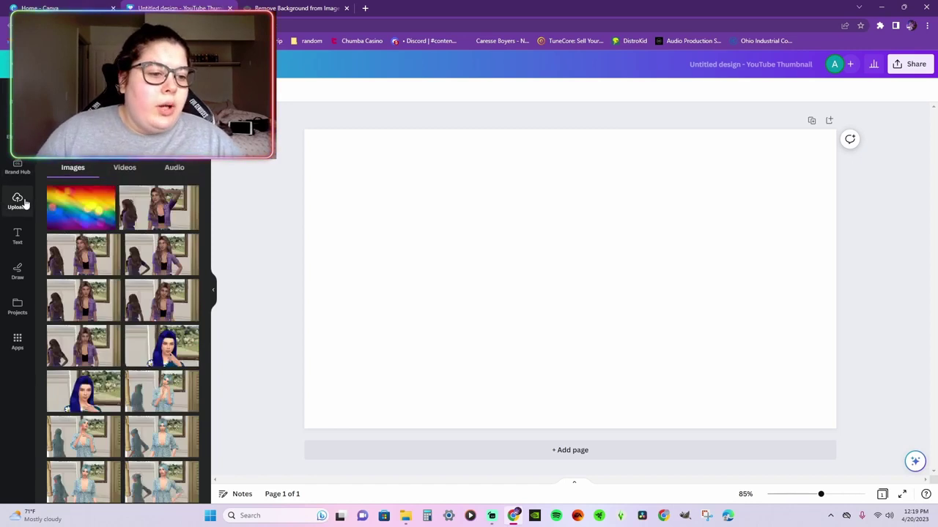
pyautogui.scroll(-20, 142, 268)
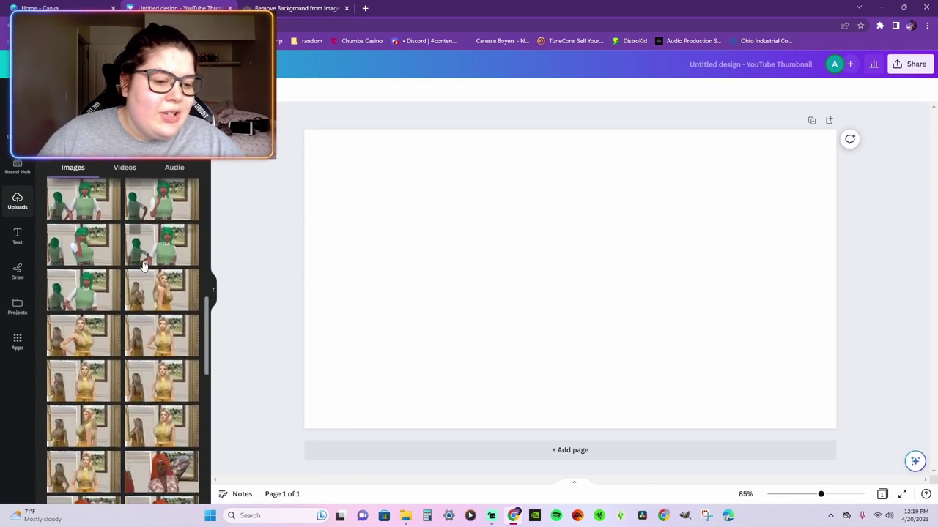
pyautogui.scroll(-10, 141, 267)
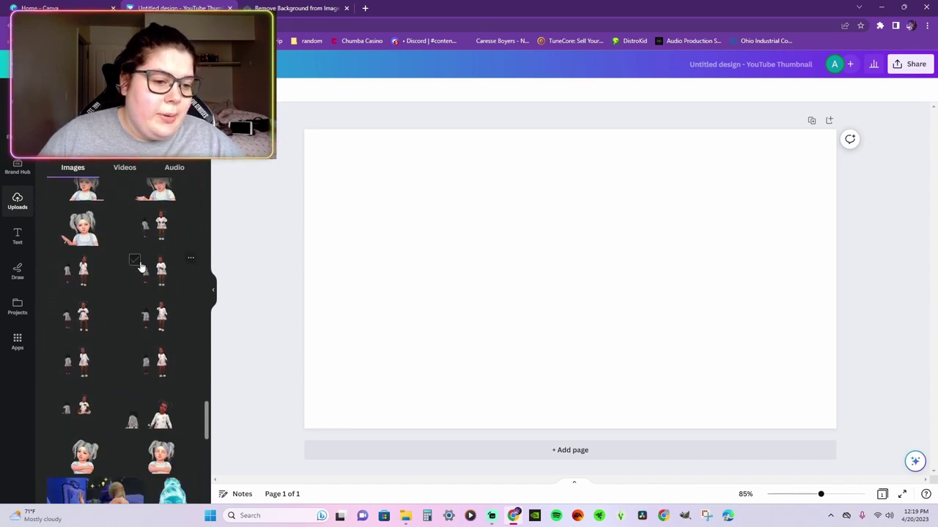
pyautogui.scroll(-10, 143, 256)
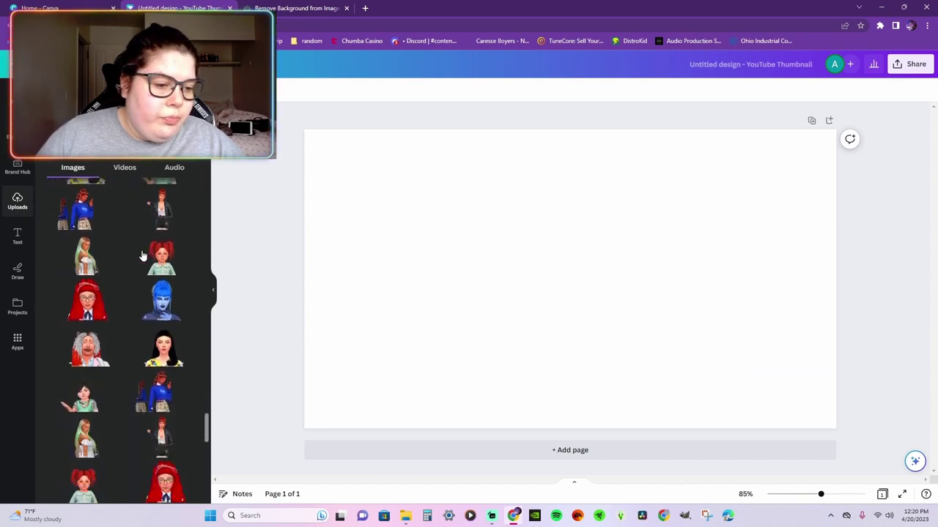
pyautogui.scroll(-10, 143, 256)
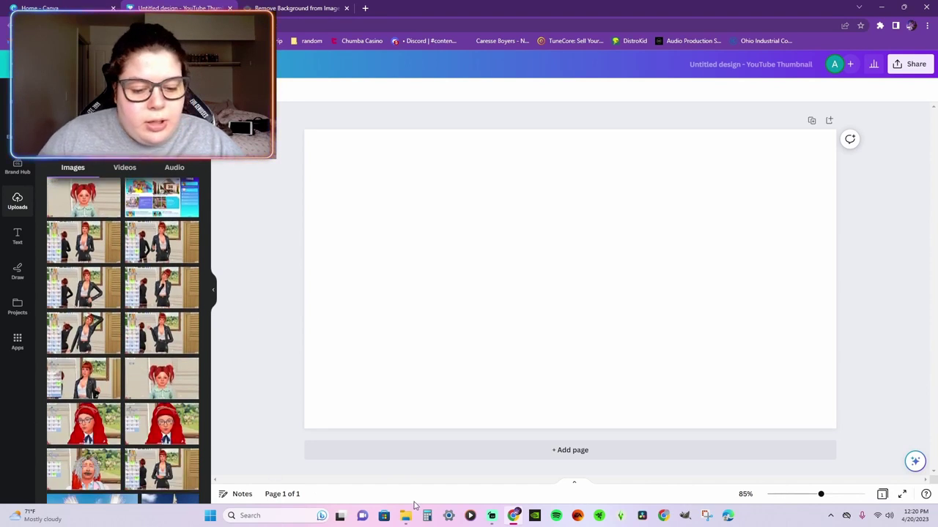
# Open The Sims 4 Screenshots folder in File Explorer and preview the first screenshot of the pink-haired Sim.
pyautogui.click(405, 516)
pyautogui.hotkey('alt', 'Left')
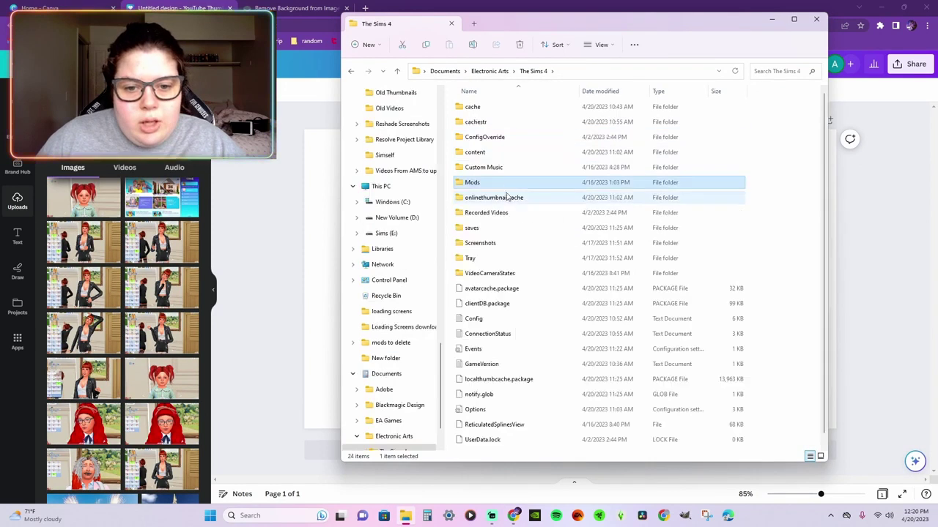
pyautogui.doubleClick(498, 243)
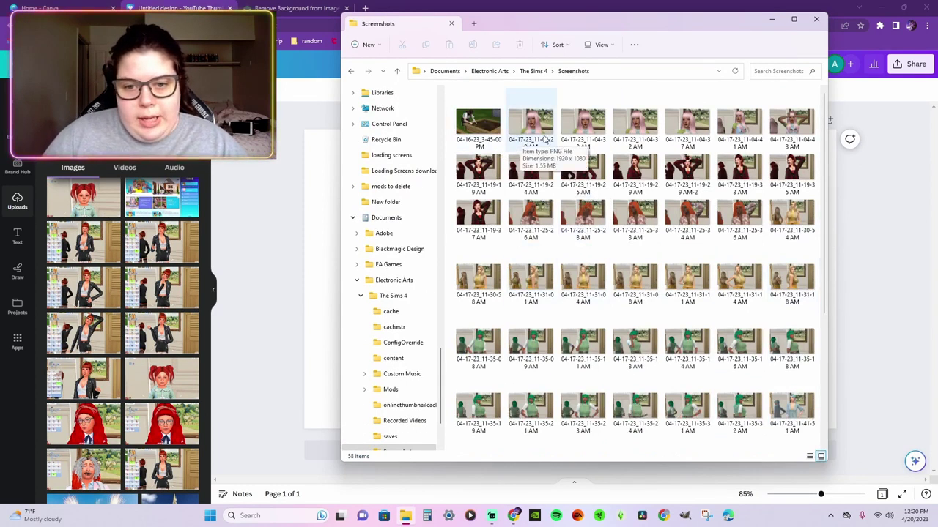
pyautogui.doubleClick(546, 138)
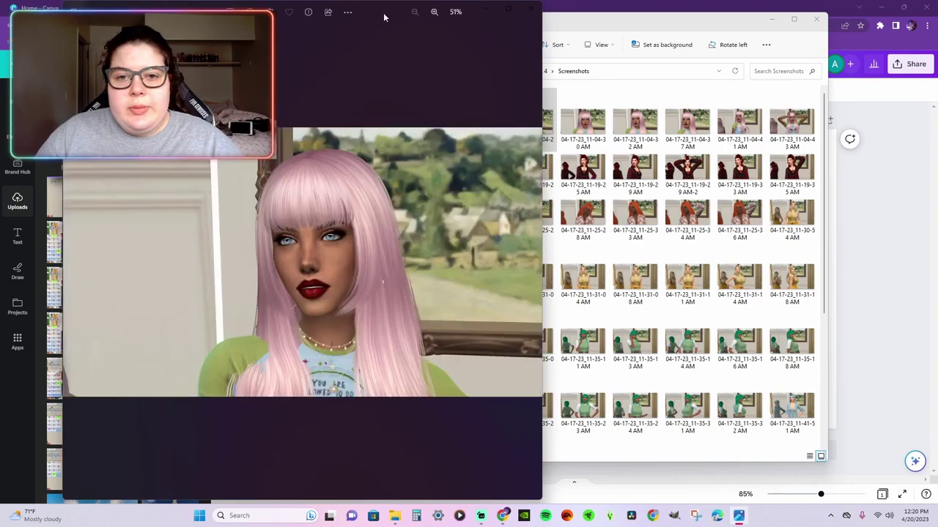
pyautogui.moveTo(384, 12); pyautogui.dragTo(333, 51)
pyautogui.click(488, 57)
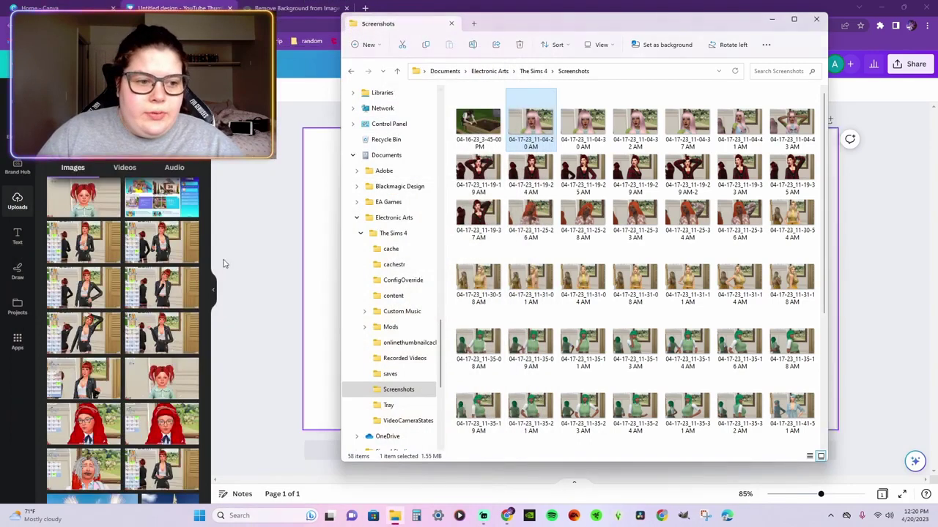
# Upload the six screenshots of the pink-haired Sim from the Screenshots folder to the Canva uploads.
pyautogui.scroll(-10, 167, 285)
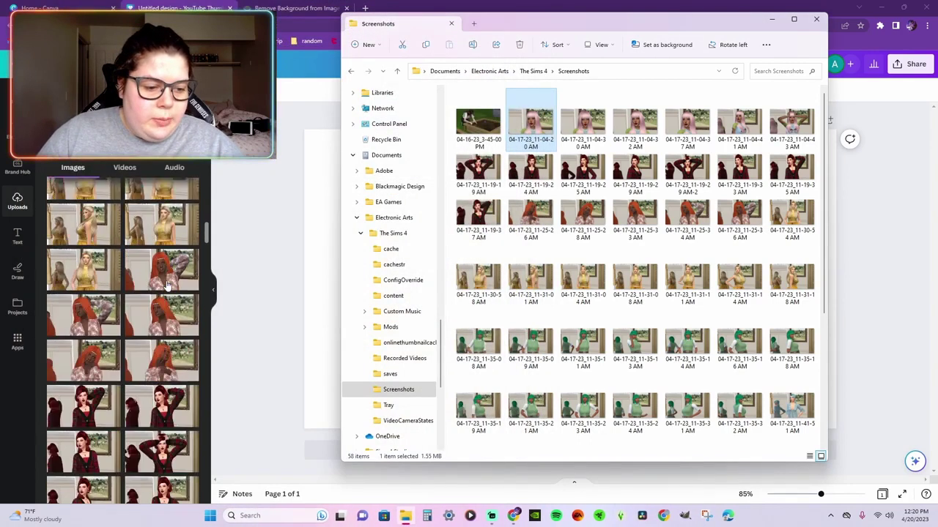
pyautogui.scroll(-10, 167, 286)
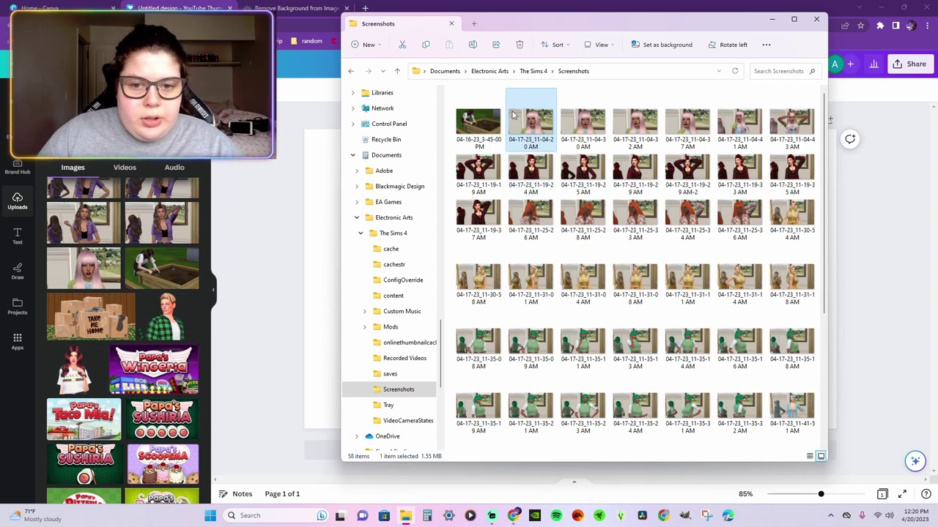
pyautogui.moveTo(816, 99); pyautogui.dragTo(253, 259)
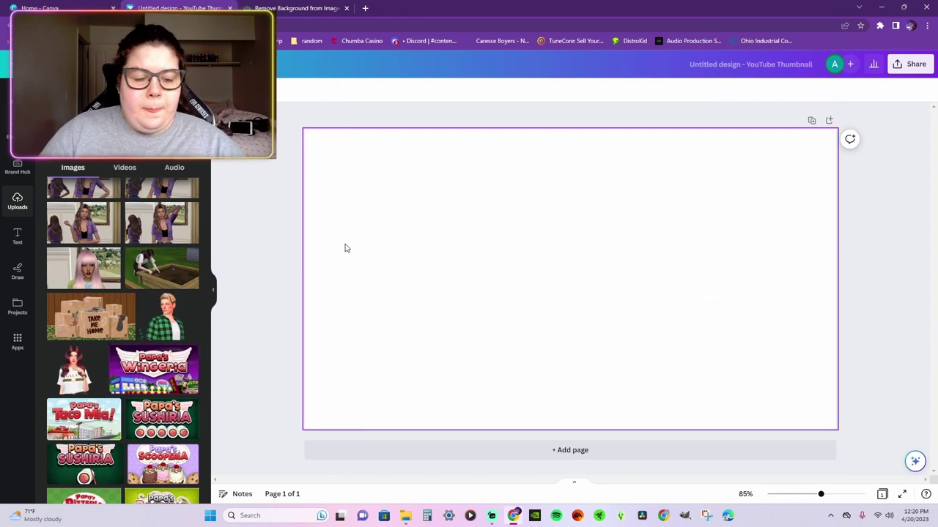
pyautogui.moveTo(345, 248); pyautogui.dragTo(86, 358)
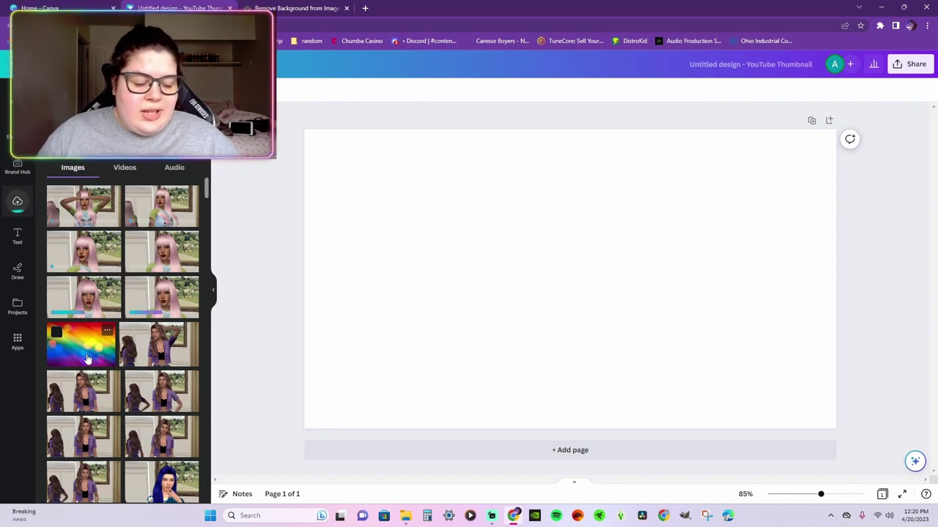
# Place the uploaded front-facing portrait of the pink-haired Sim near the middle of the page.
pyautogui.click(95, 315)
pyautogui.moveTo(491, 295); pyautogui.dragTo(526, 293)
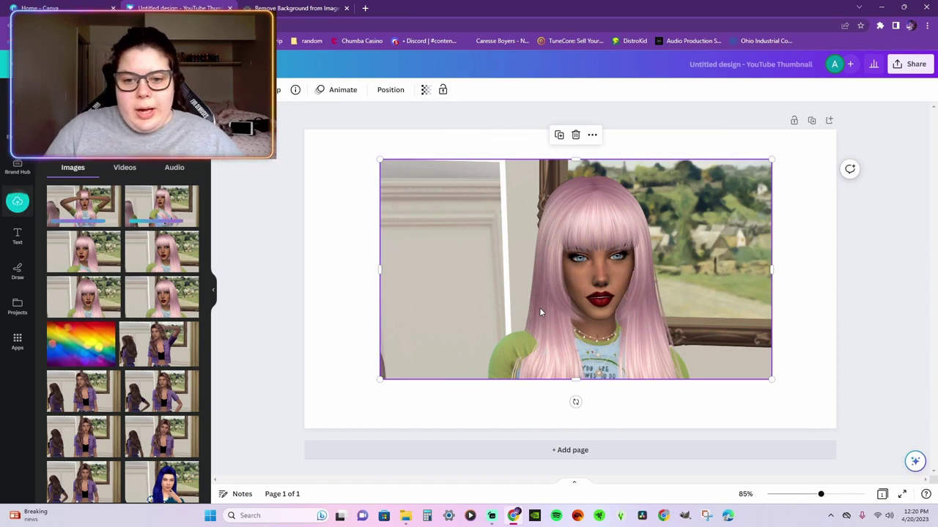
# Set the portrait as the page background and detach it from the background again.
pyautogui.rightClick(558, 251)
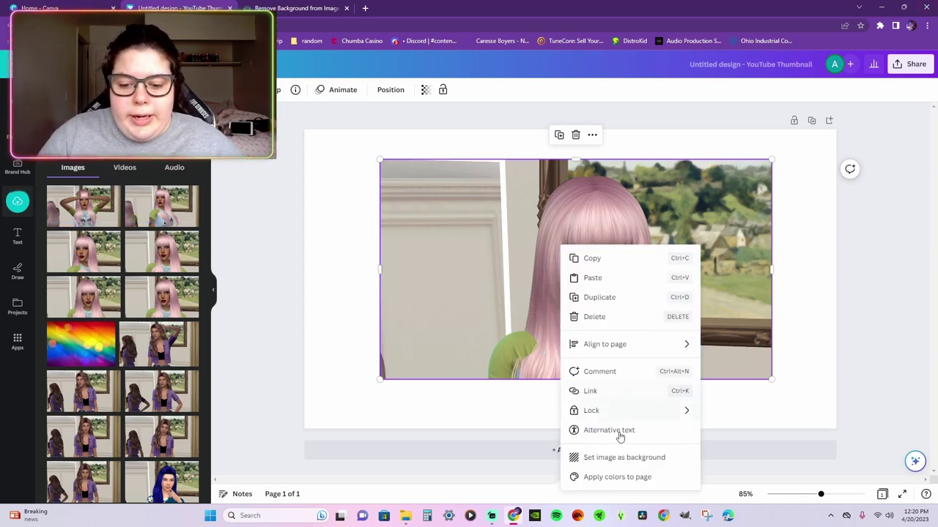
pyautogui.click(601, 458)
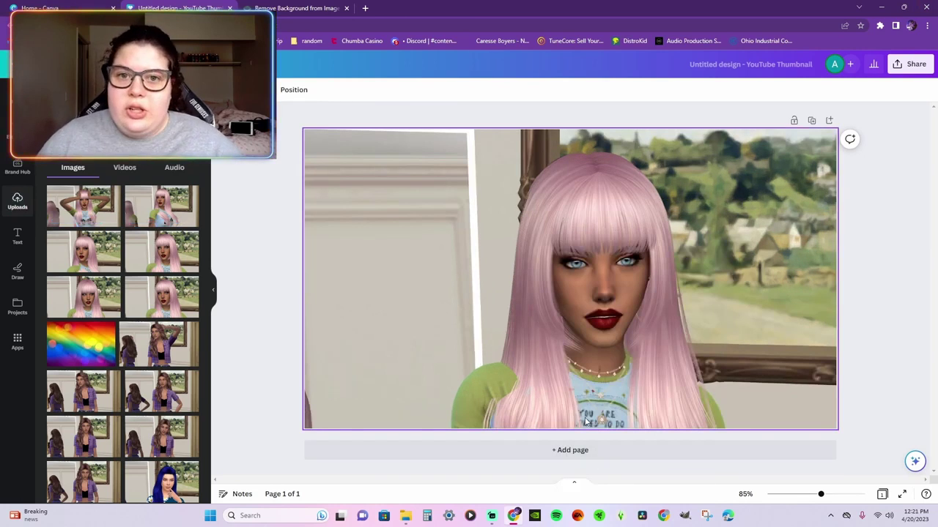
pyautogui.rightClick(396, 238)
pyautogui.click(425, 365)
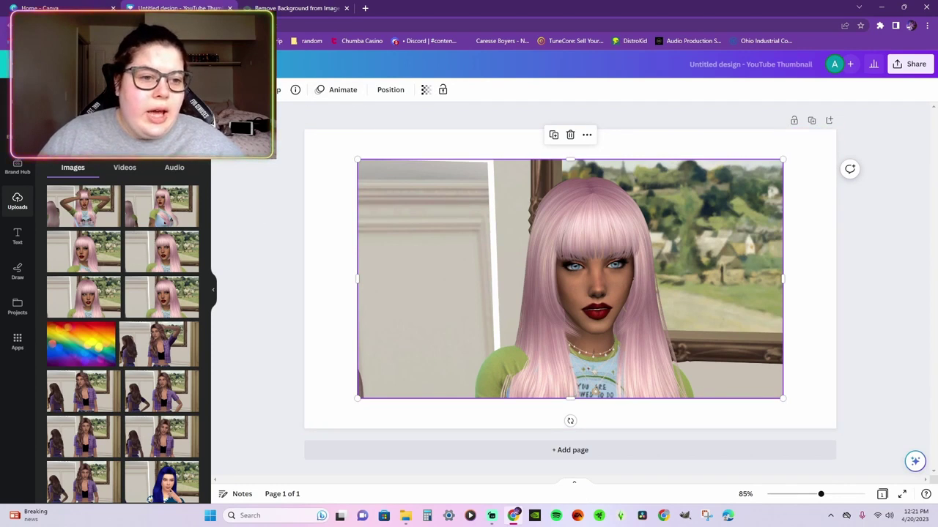
# Remove the portrait's background with BG Remover and crop its left, right and top edges close to the Sim.
pyautogui.click(240, 90)
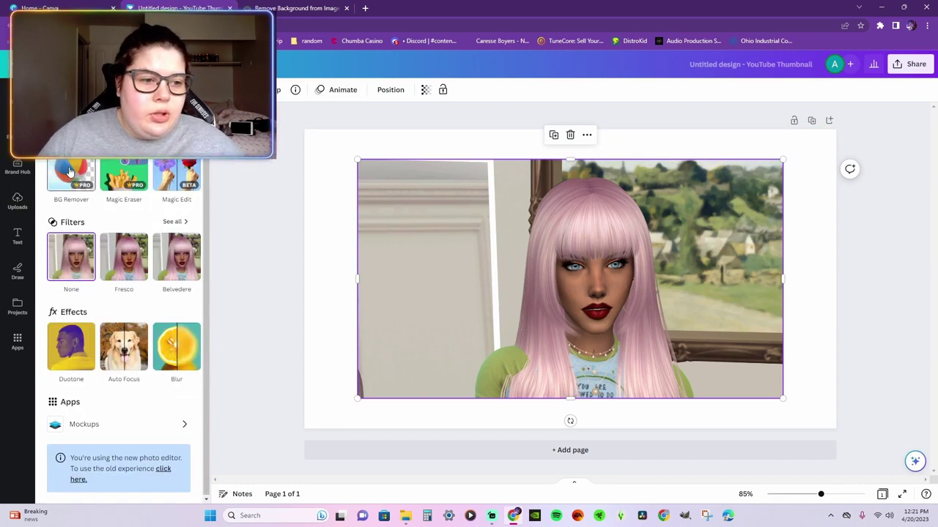
pyautogui.click(71, 172)
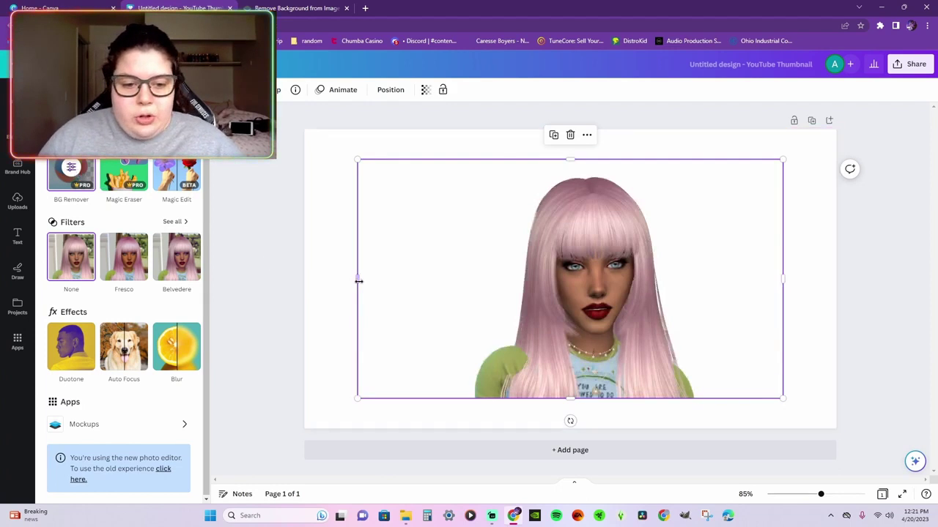
pyautogui.moveTo(358, 279); pyautogui.dragTo(475, 277)
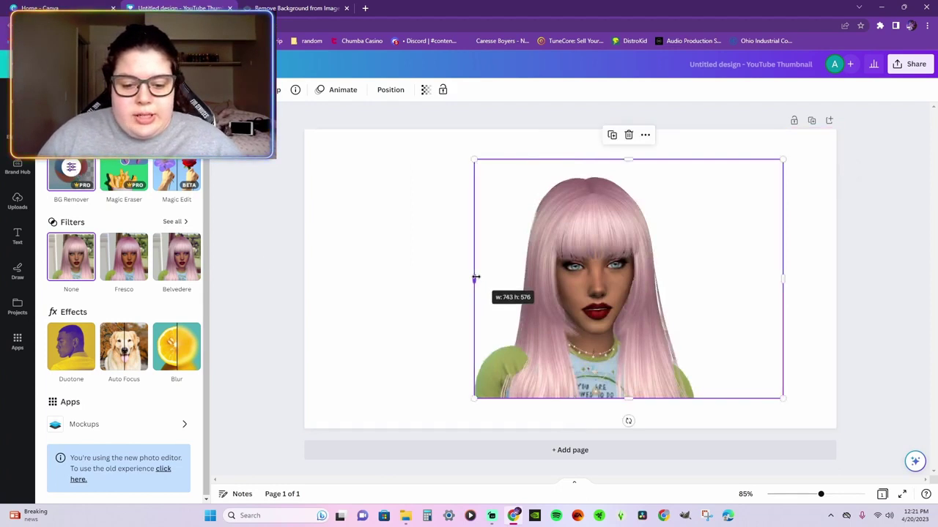
pyautogui.moveTo(780, 278); pyautogui.dragTo(693, 278)
pyautogui.moveTo(584, 159); pyautogui.dragTo(588, 175)
# Move the Sim cutout to the page's bottom-left corner and enlarge it to the full page height.
pyautogui.moveTo(553, 227); pyautogui.dragTo(382, 255)
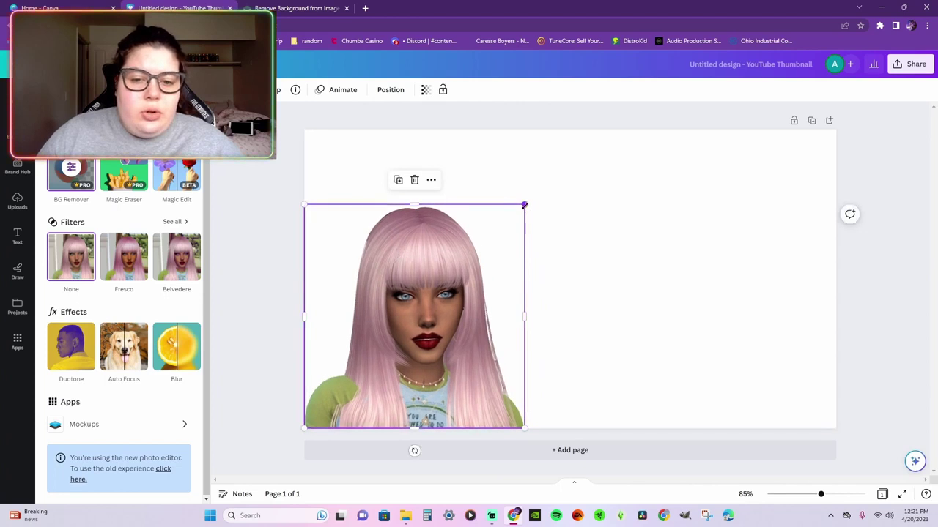
pyautogui.moveTo(523, 205); pyautogui.dragTo(597, 130)
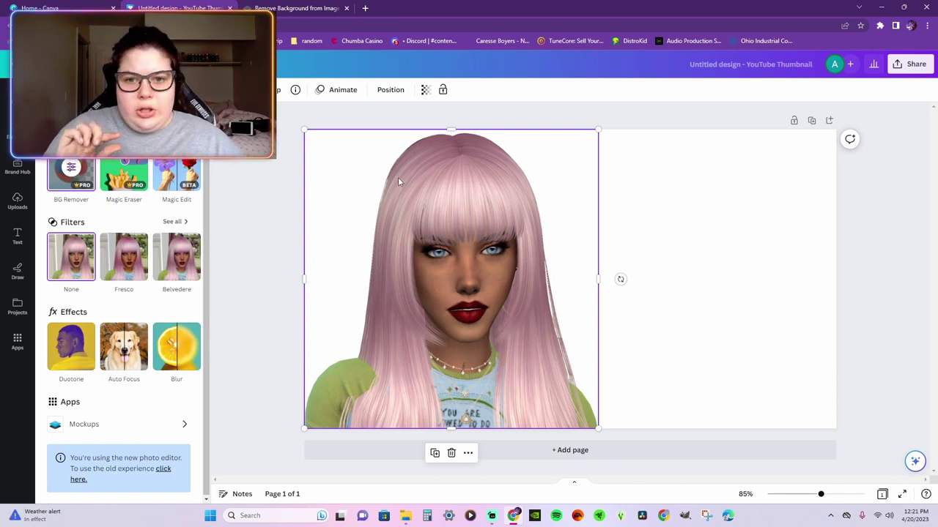
# Apply the Natural filter Fresco to the Sim cutout and reduce its intensity to about four fifths.
pyautogui.click(174, 222)
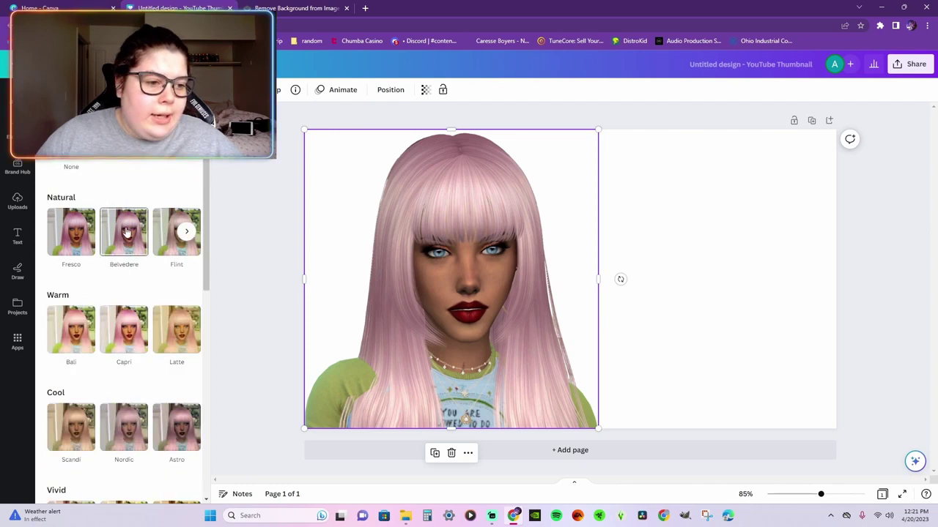
pyautogui.click(66, 248)
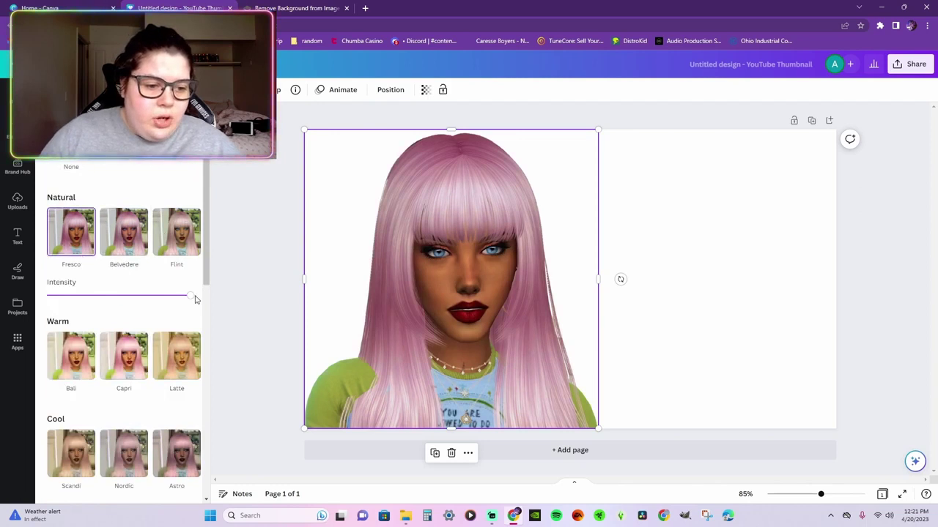
pyautogui.moveTo(189, 301); pyautogui.dragTo(161, 299)
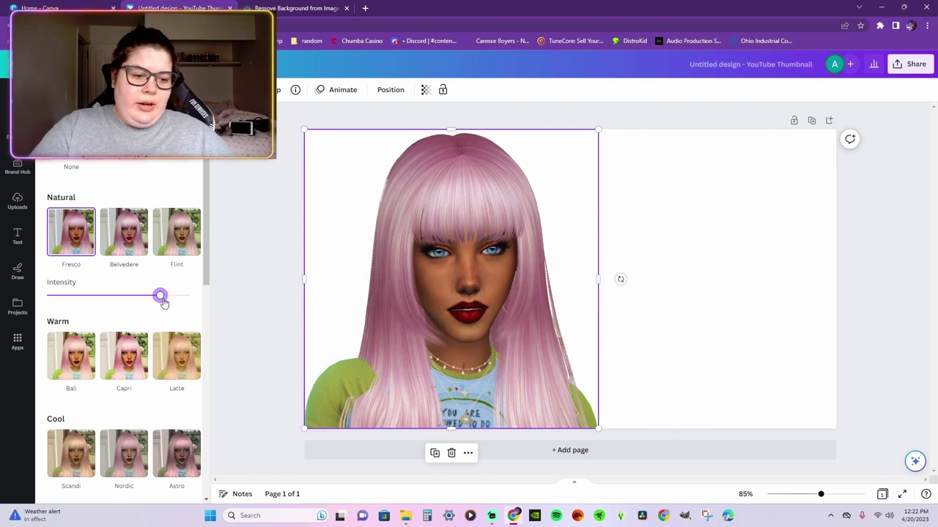
pyautogui.click(238, 283)
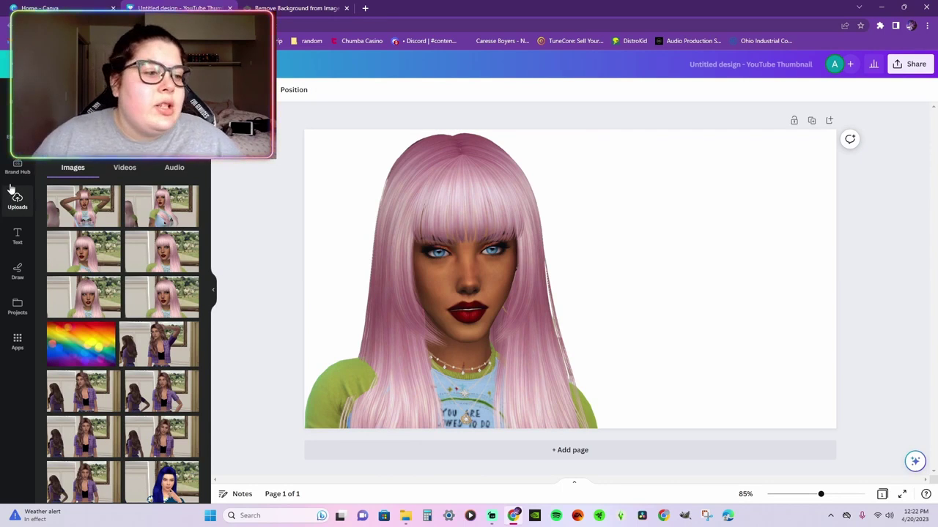
# Search Google Images for "green art" in a separate browser tab.
pyautogui.click(17, 136)
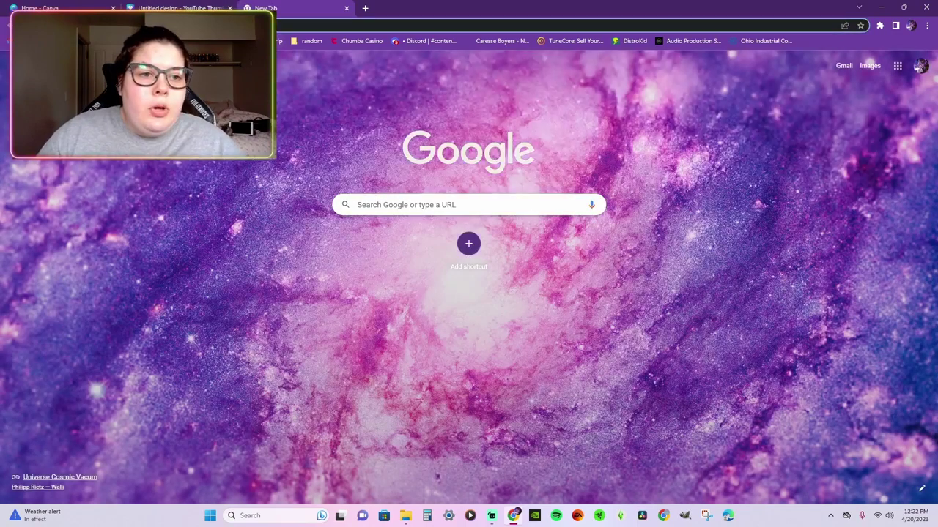
pyautogui.hotkey('ctrl', 'l')
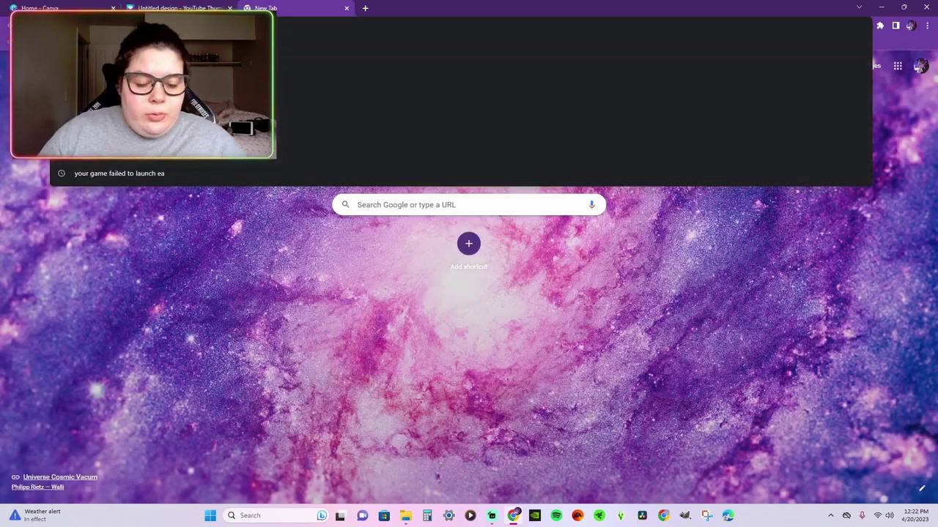
pyautogui.write('Green')
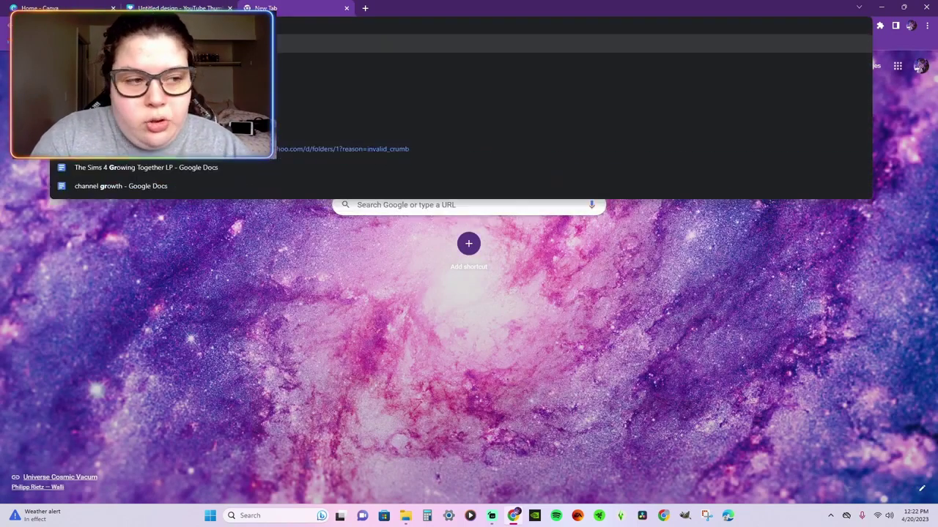
pyautogui.write(' art')
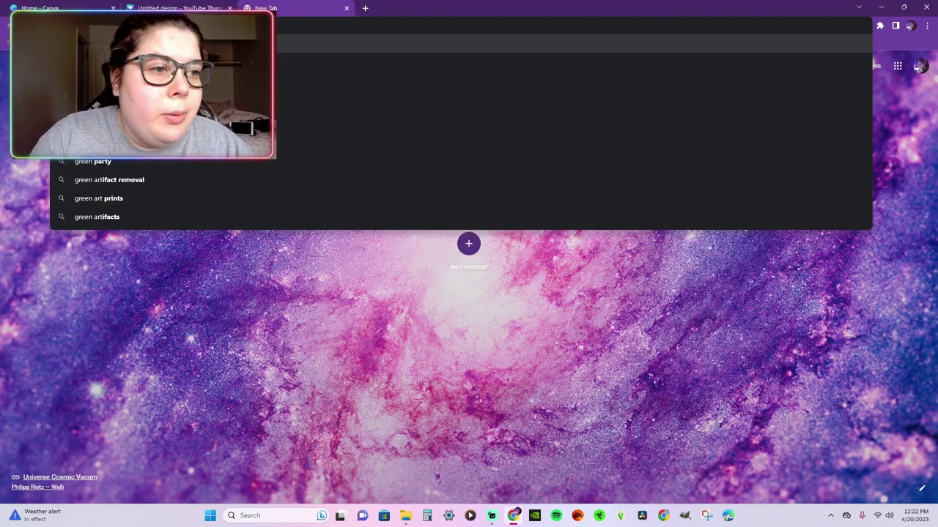
pyautogui.press('Return')
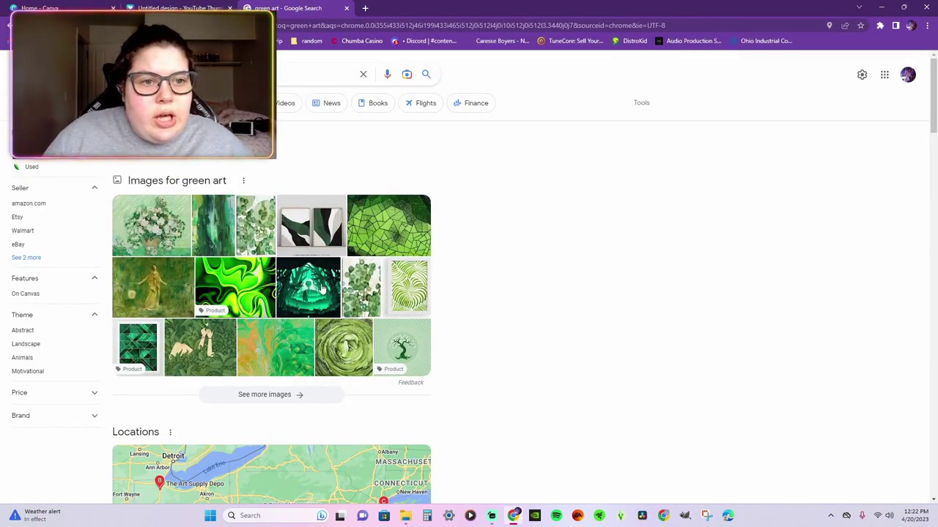
pyautogui.click(157, 176)
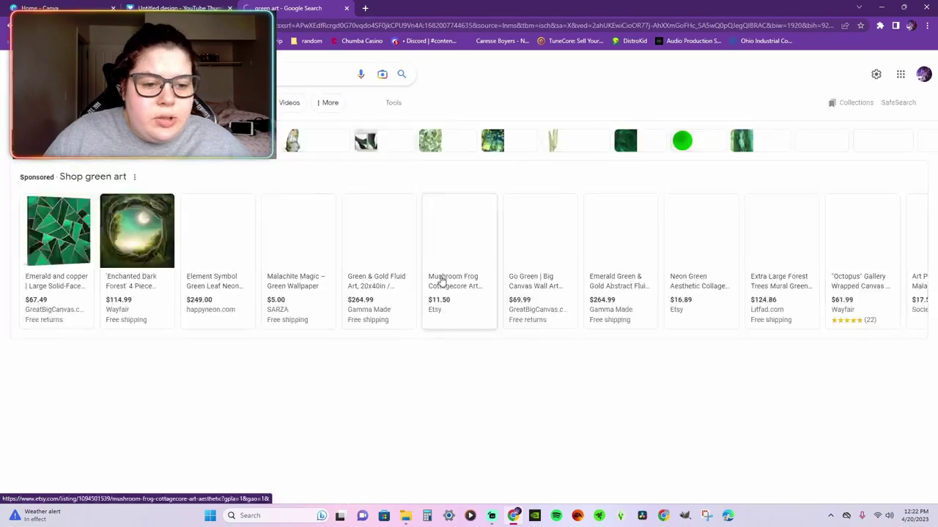
# Find the iStock green watercolour leaf pattern among the image results and bring it into the Canva thumbnail design.
pyautogui.scroll(-5, 150, 234)
pyautogui.scroll(-9, 445, 302)
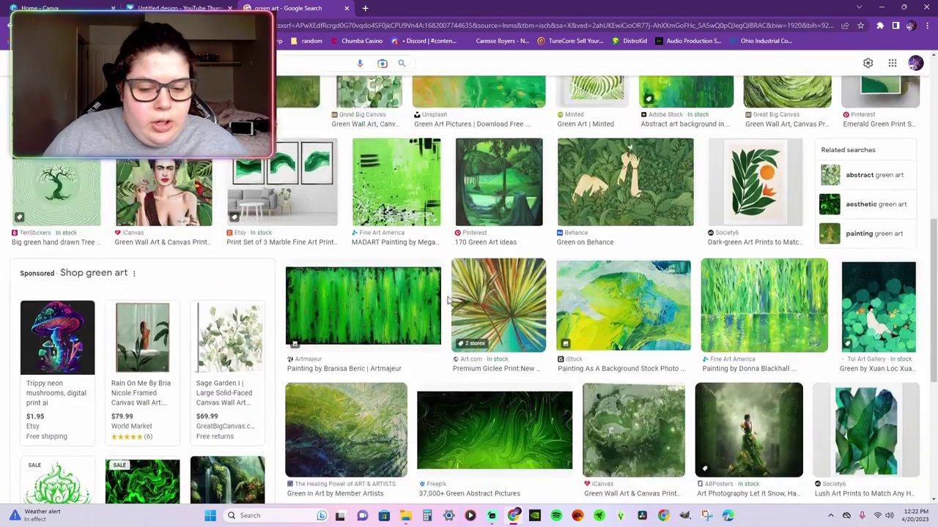
pyautogui.scroll(-10, 448, 299)
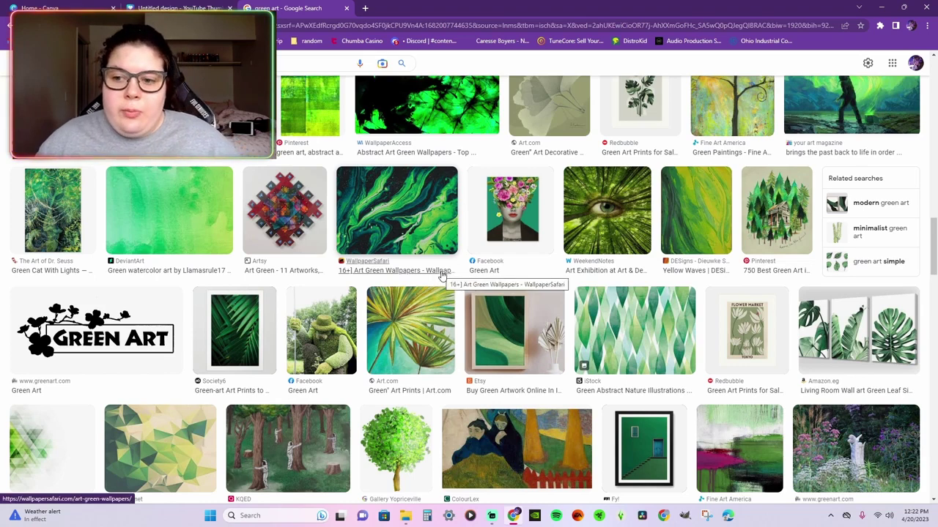
pyautogui.scroll(-1, 556, 268)
pyautogui.click(652, 263)
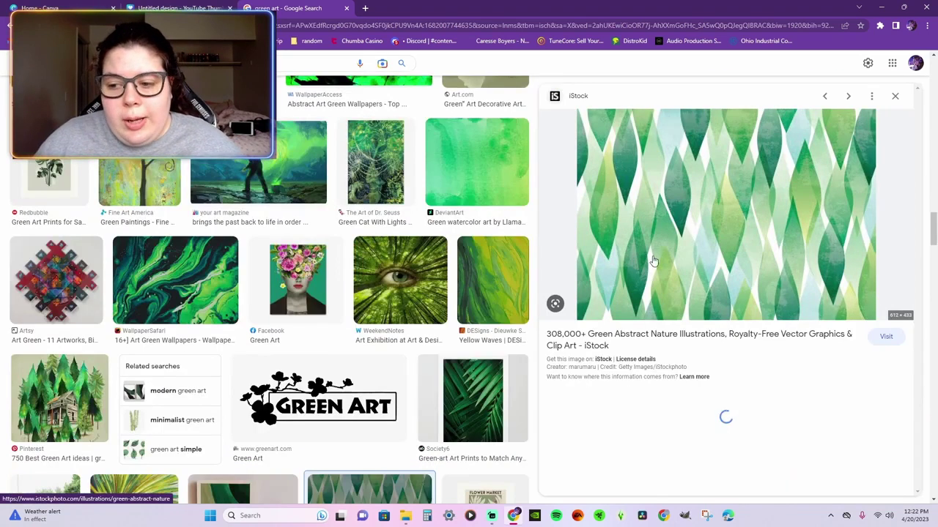
pyautogui.moveTo(737, 220); pyautogui.dragTo(496, 262)
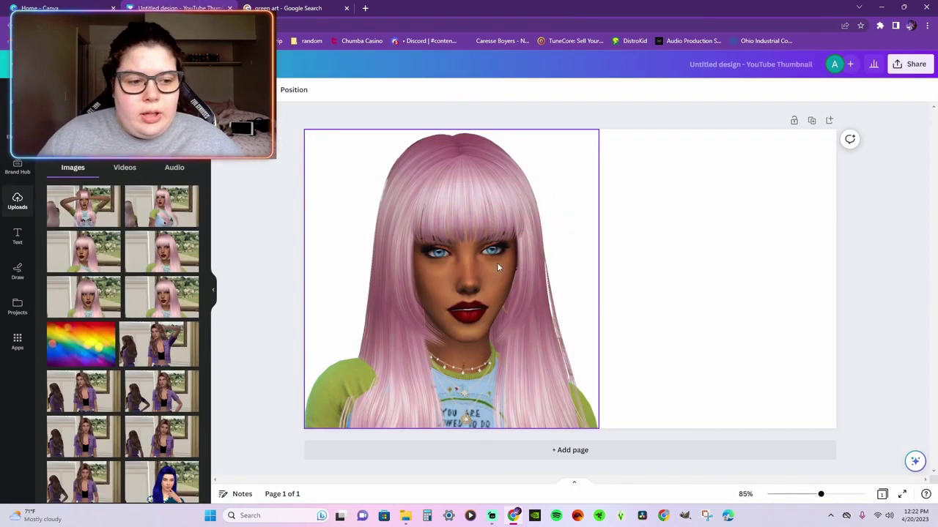
# Set the green leaf pattern image as the page background behind the Sim.
pyautogui.rightClick(563, 261)
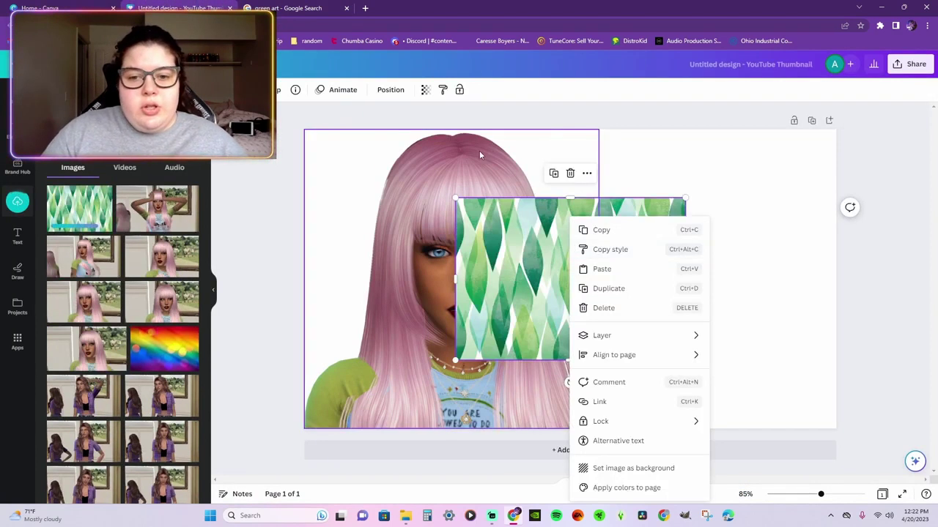
pyautogui.click(250, 211)
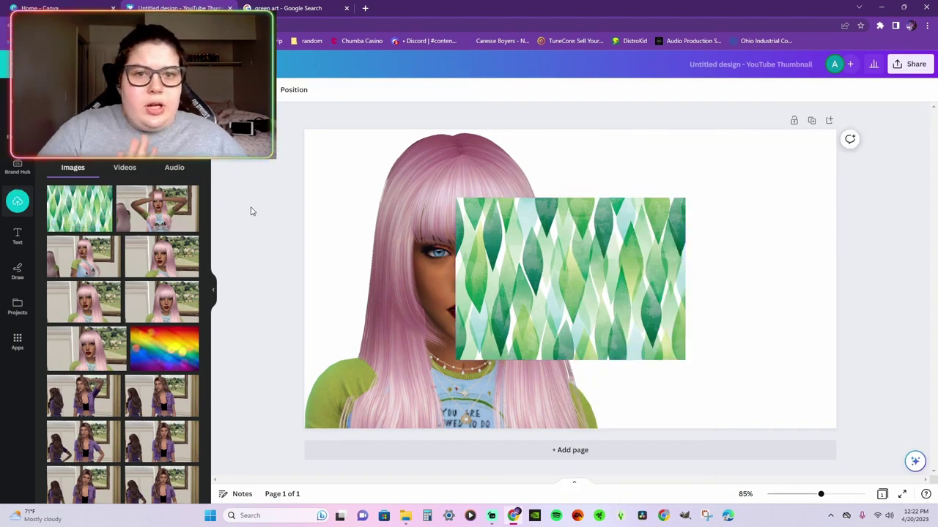
pyautogui.click(544, 319)
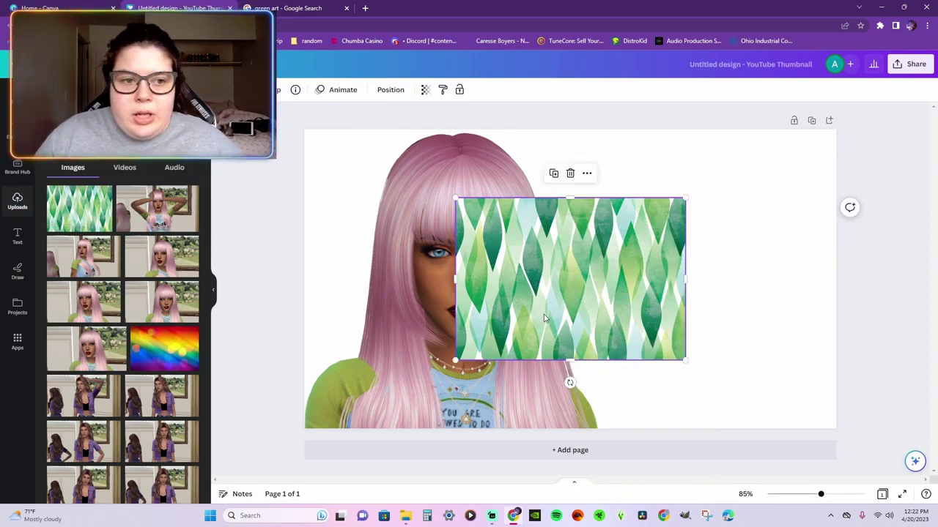
pyautogui.rightClick(562, 275)
pyautogui.click(639, 469)
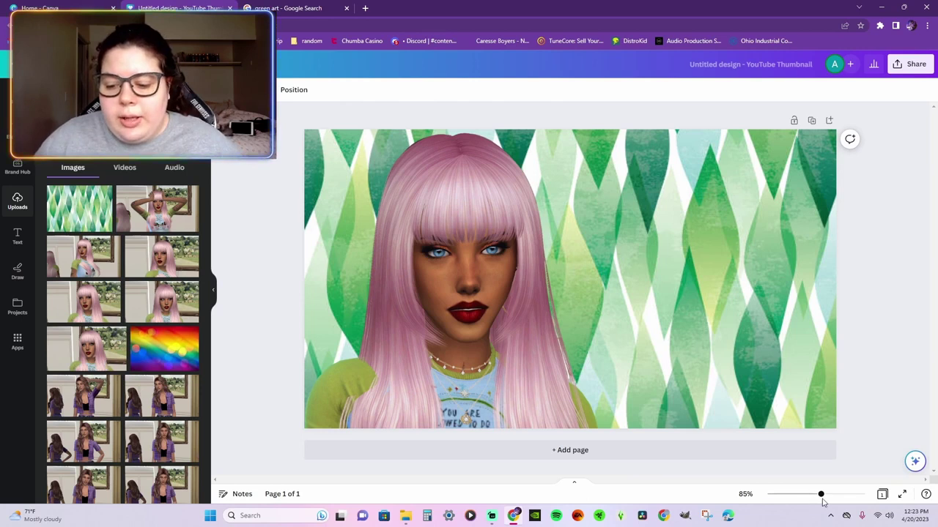
# Check the thumbnail at a small size, compare the leaf background with and without the Fresco filter, and apply Fresco.
pyautogui.moveTo(820, 496); pyautogui.dragTo(776, 501)
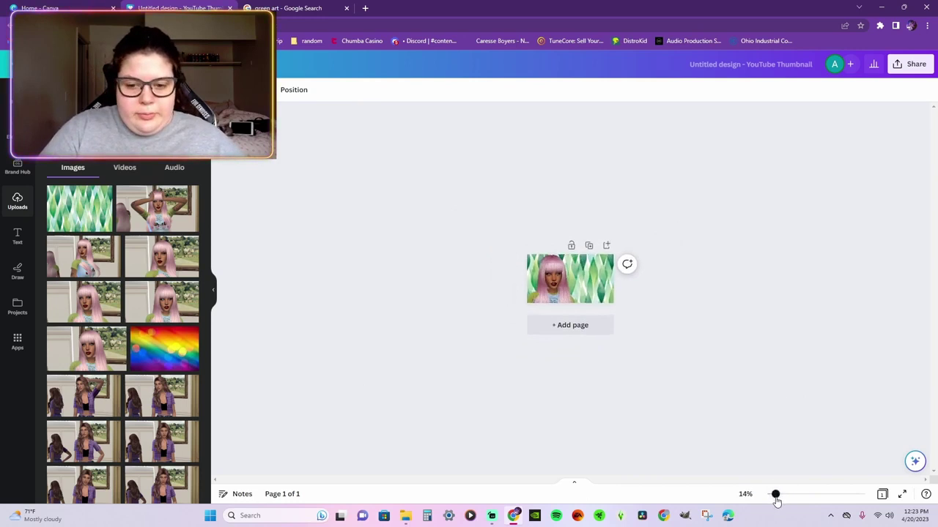
pyautogui.moveTo(776, 496); pyautogui.dragTo(819, 494)
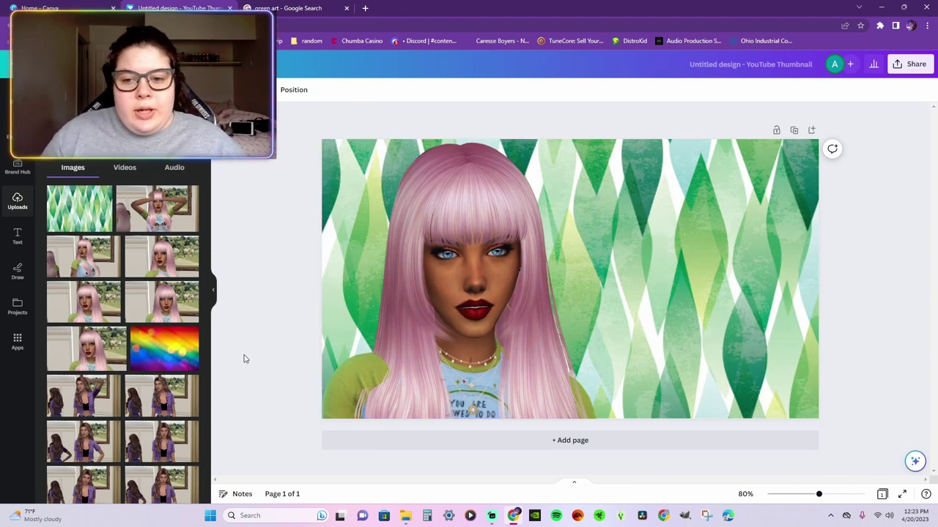
pyautogui.click(733, 275)
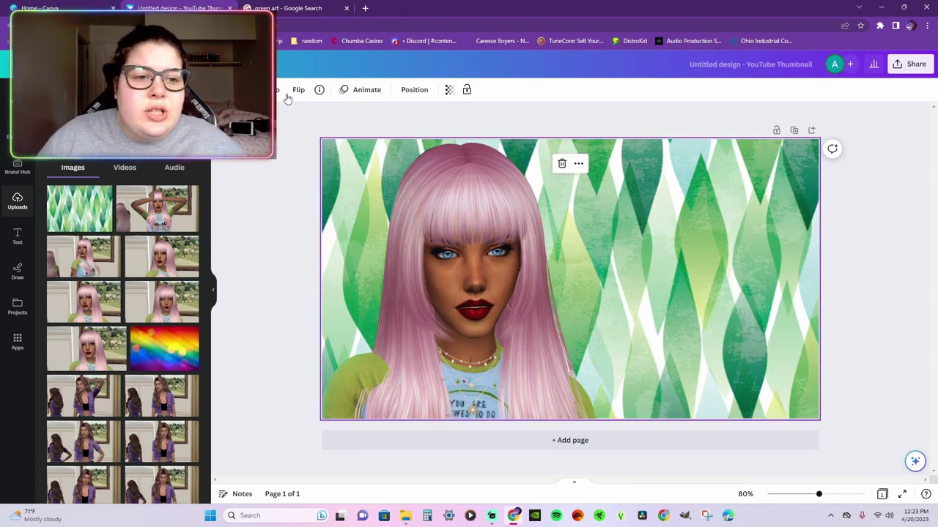
pyautogui.click(249, 89)
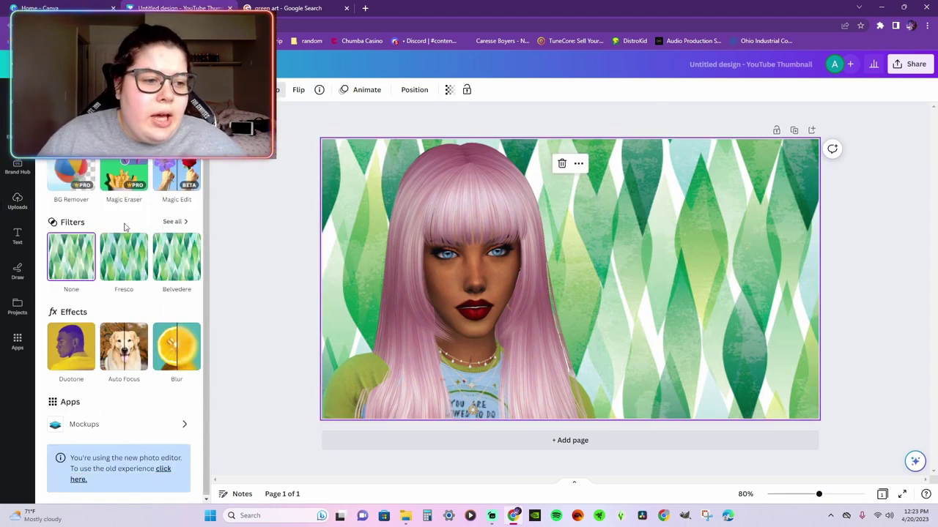
pyautogui.click(124, 265)
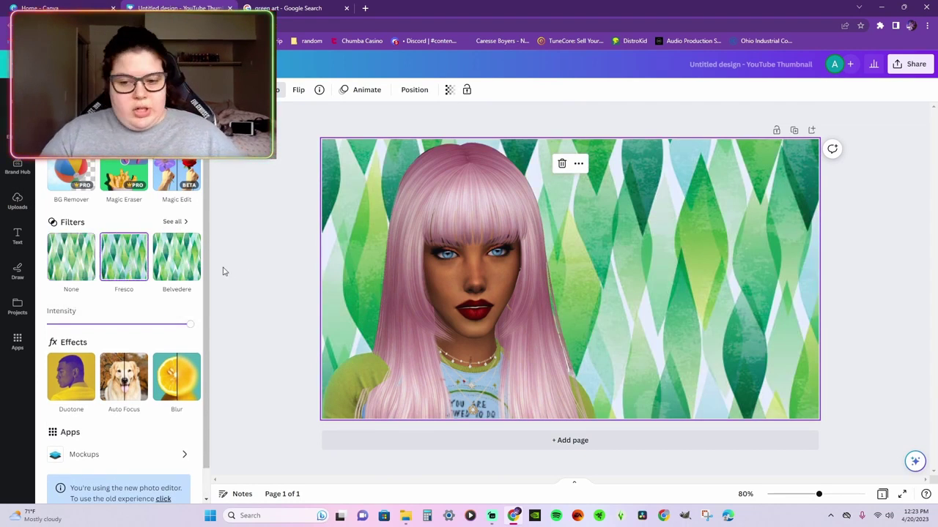
pyautogui.click(71, 271)
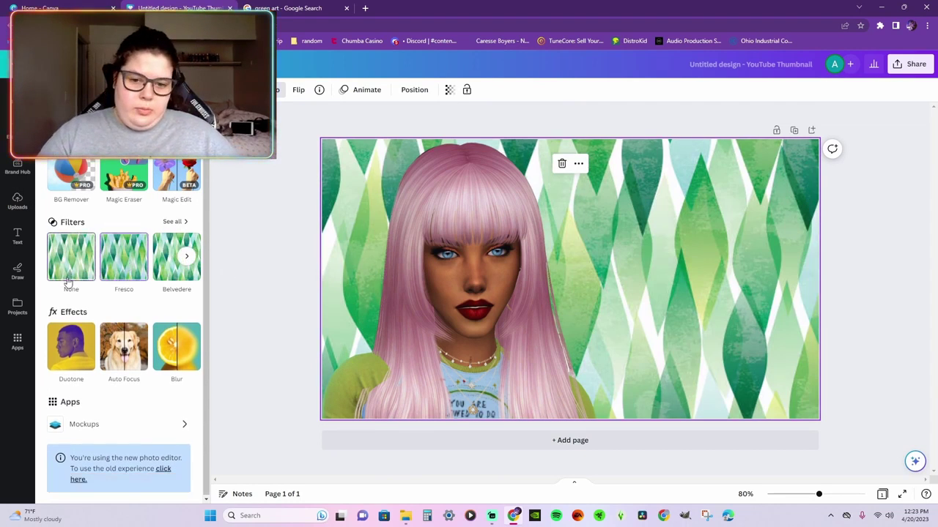
pyautogui.click(123, 265)
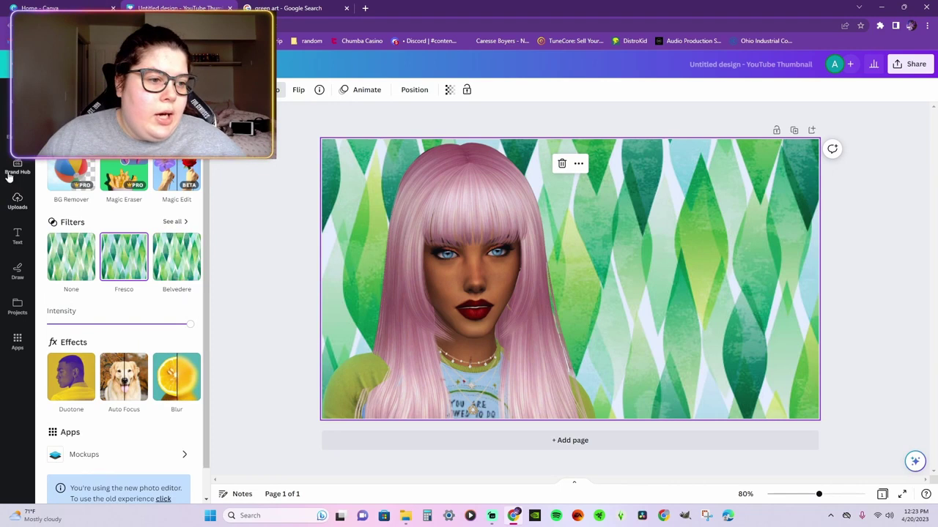
pyautogui.click(18, 130)
pyautogui.click(75, 177)
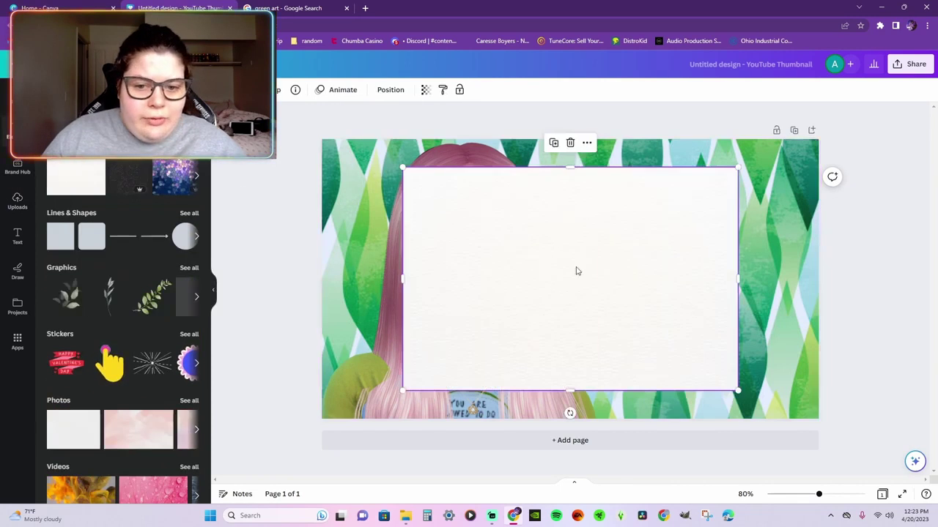
pyautogui.moveTo(551, 263); pyautogui.dragTo(492, 244)
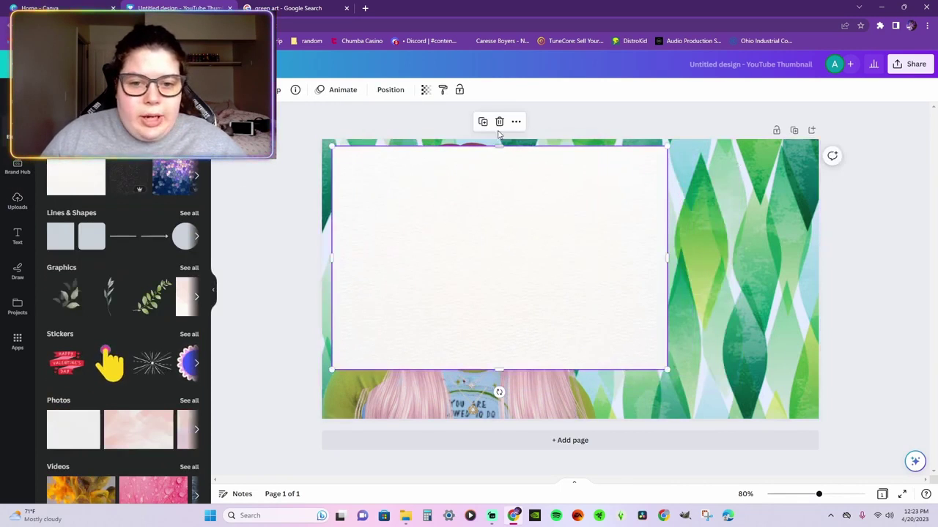
pyautogui.press('Delete')
# Search the elements for "white" and add a plain white photo to the page.
pyautogui.click(117, 96)
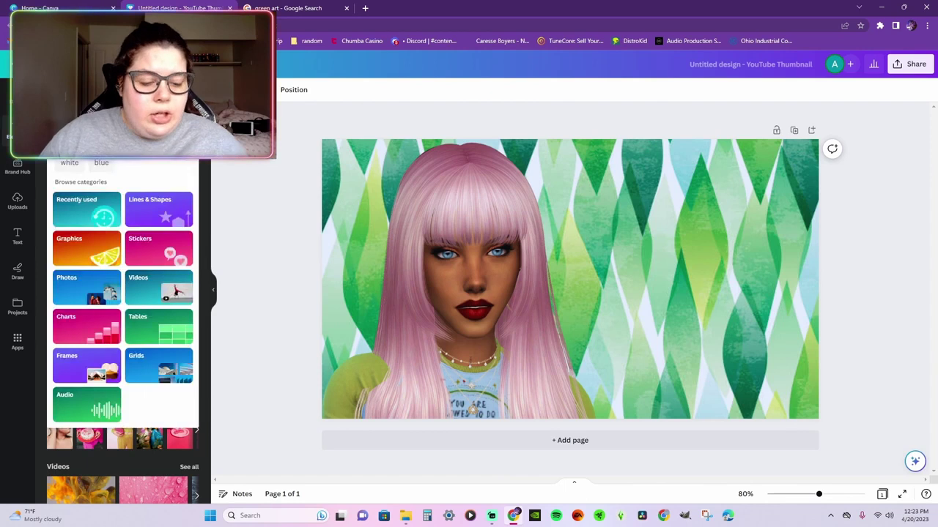
pyautogui.write('white')
pyautogui.press('Return')
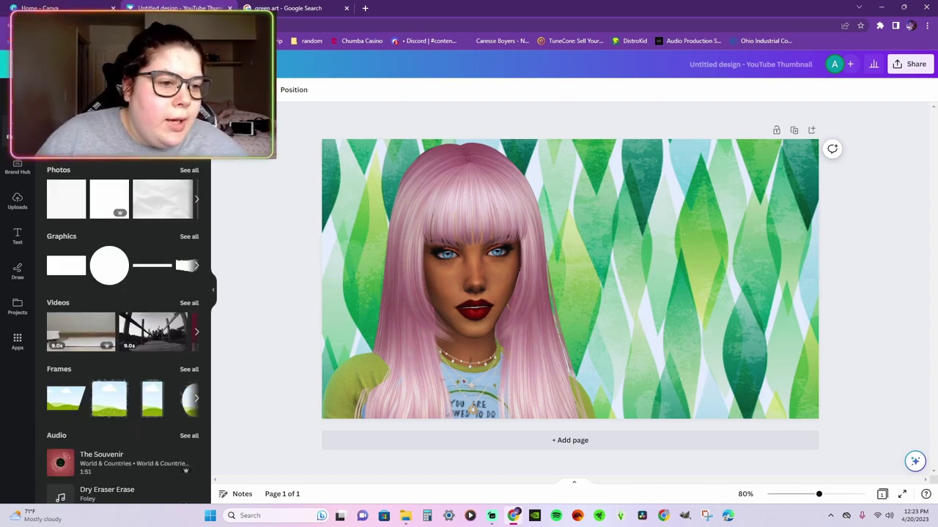
pyautogui.click(189, 170)
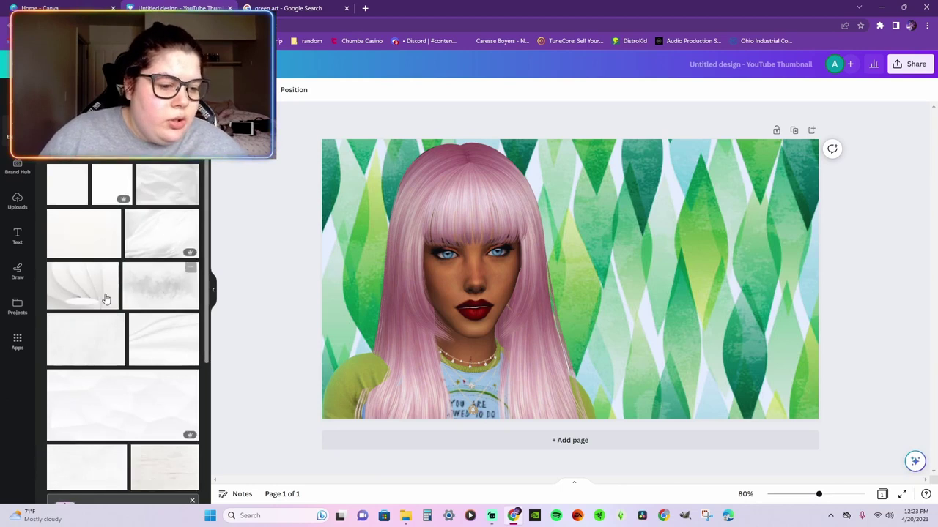
pyautogui.click(100, 189)
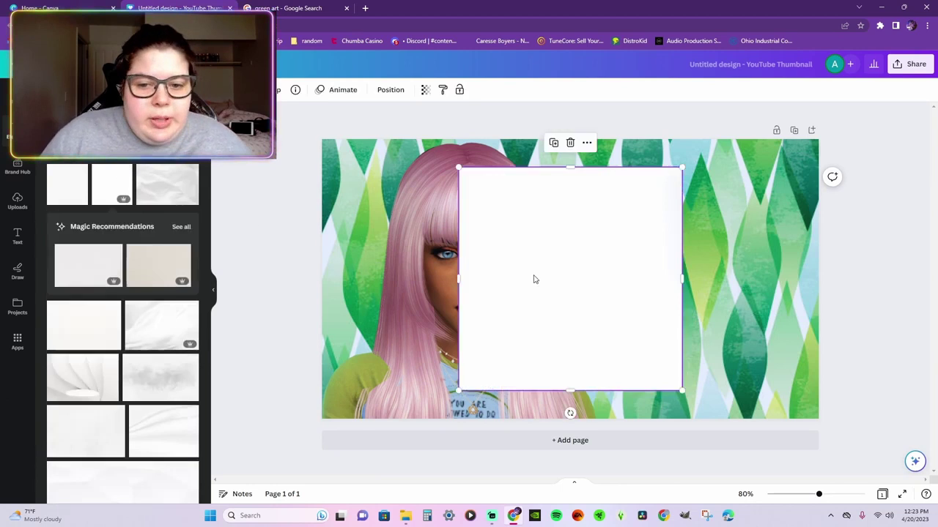
# Fit the white photo to the full page width and shrink it to a strip about 1,280 by 19 along the top edge.
pyautogui.moveTo(534, 278); pyautogui.dragTo(415, 256)
pyautogui.moveTo(572, 267); pyautogui.dragTo(822, 265)
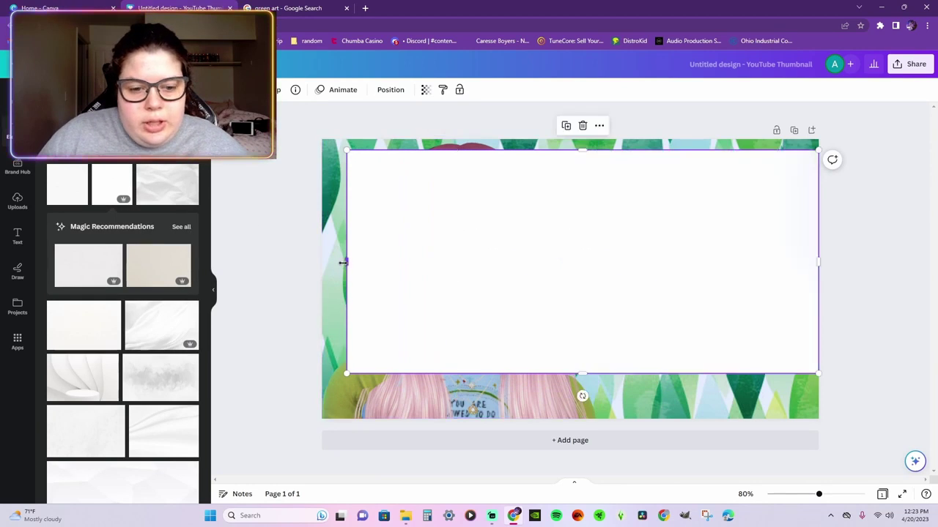
pyautogui.moveTo(347, 261); pyautogui.dragTo(322, 261)
pyautogui.moveTo(478, 285); pyautogui.dragTo(477, 279)
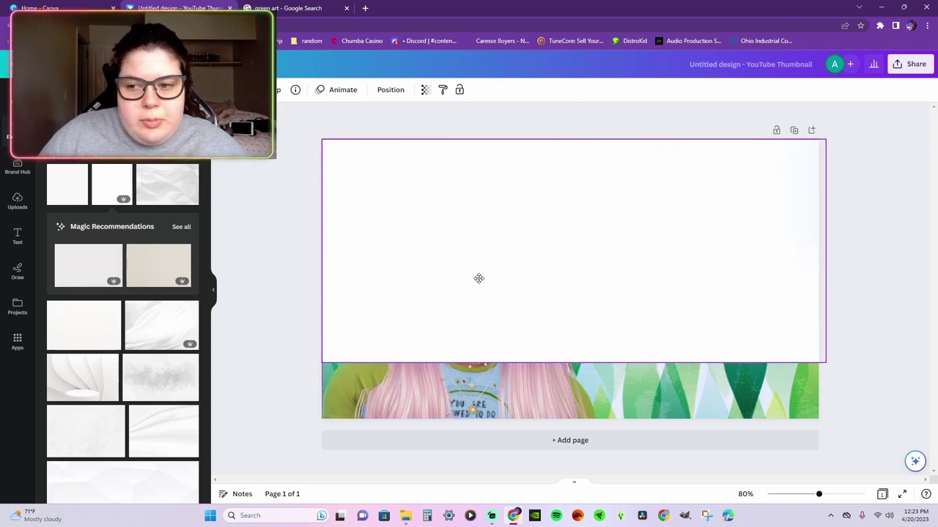
pyautogui.moveTo(825, 251); pyautogui.dragTo(819, 251)
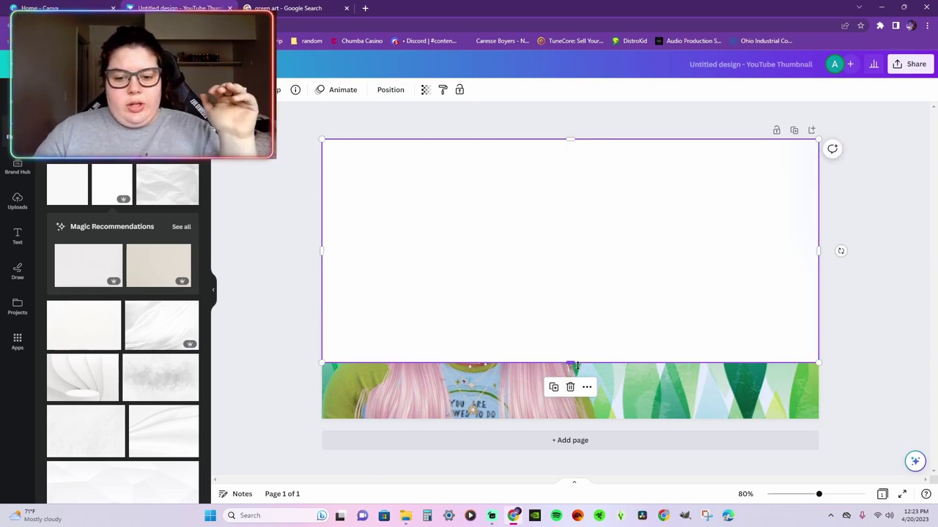
pyautogui.moveTo(573, 362); pyautogui.dragTo(648, 147)
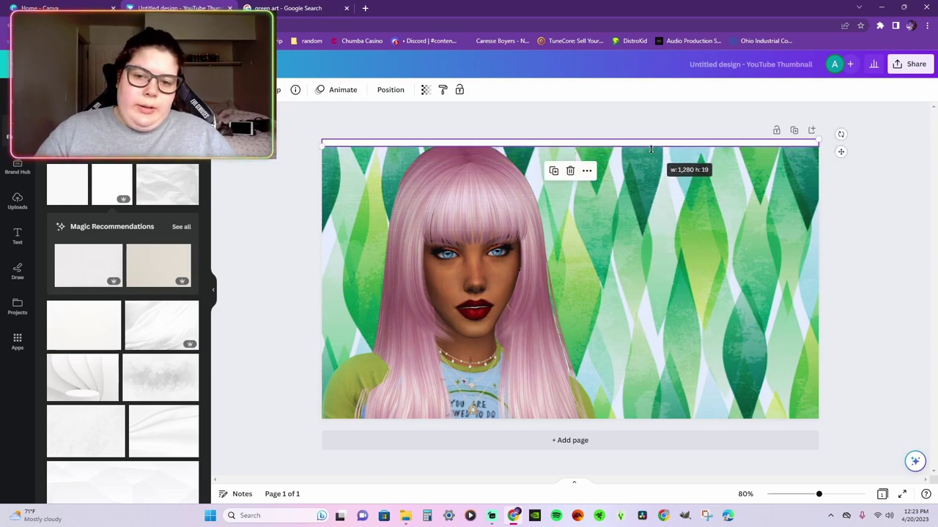
pyautogui.click(882, 266)
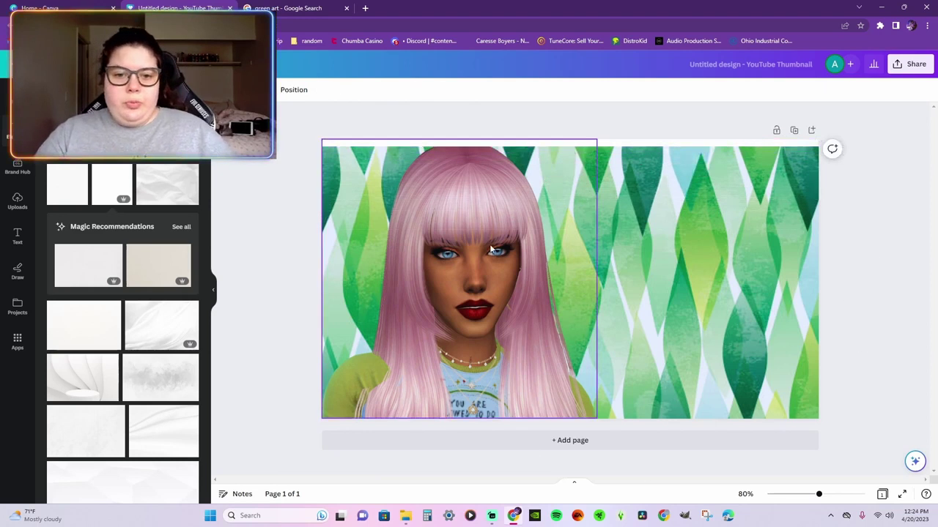
# Duplicate the white strip and place copies along the bottom edge and, rotated upright, along both sides to frame the page.
pyautogui.click(703, 146)
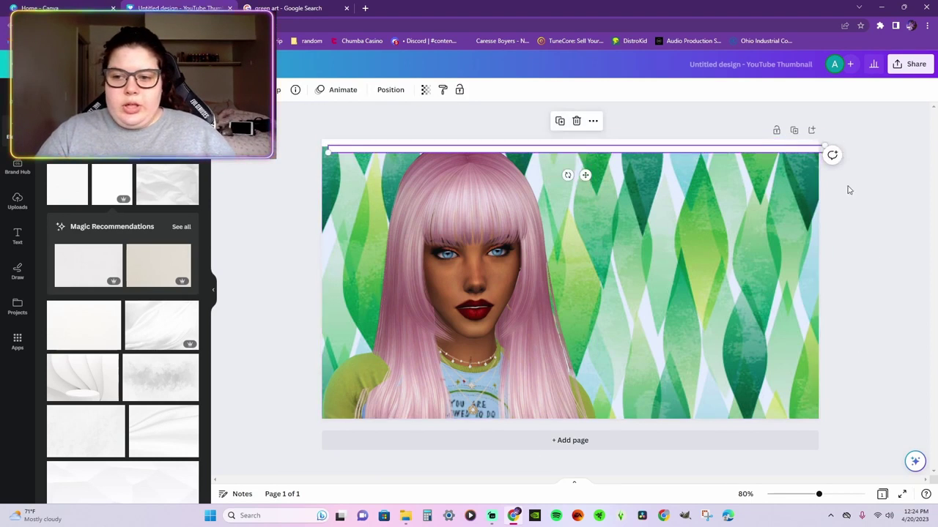
pyautogui.moveTo(586, 175); pyautogui.dragTo(347, 348)
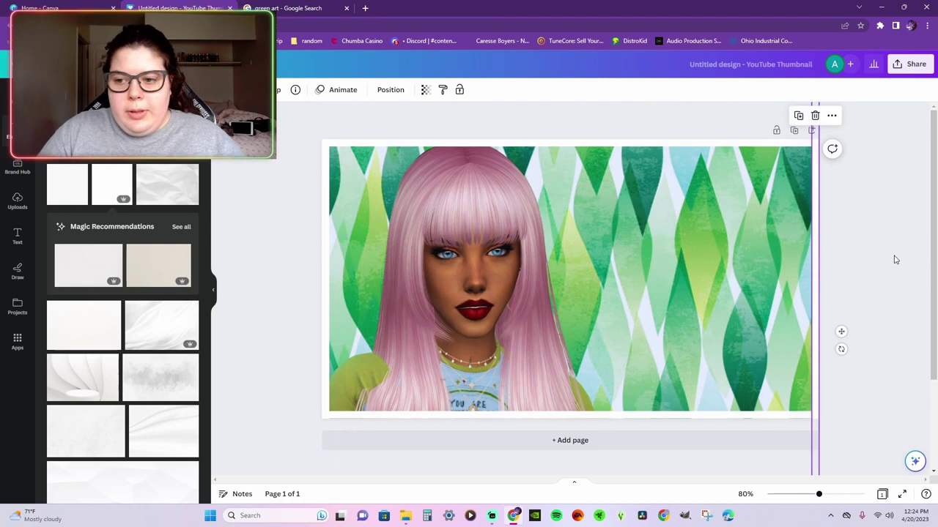
pyautogui.click(472, 307)
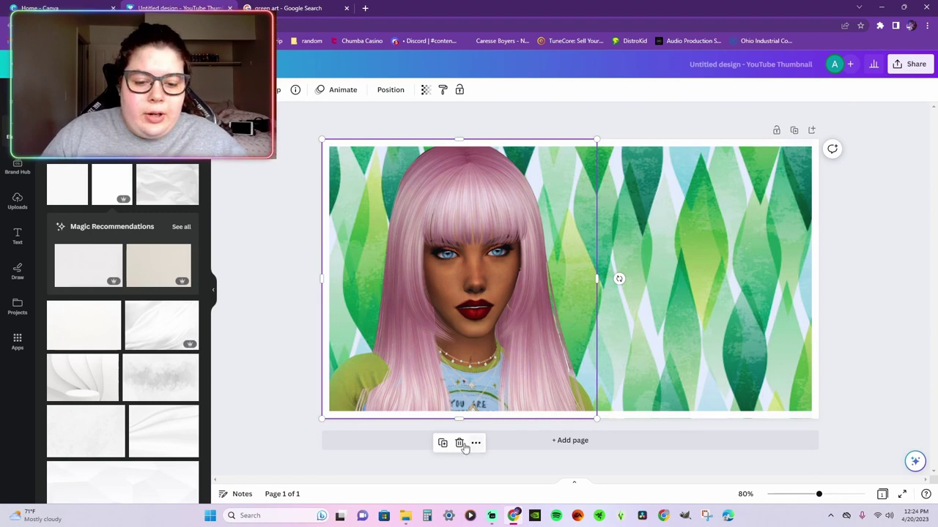
# Send the white border strip along the top edge to the back so it sits behind the Sim.
pyautogui.click(667, 137)
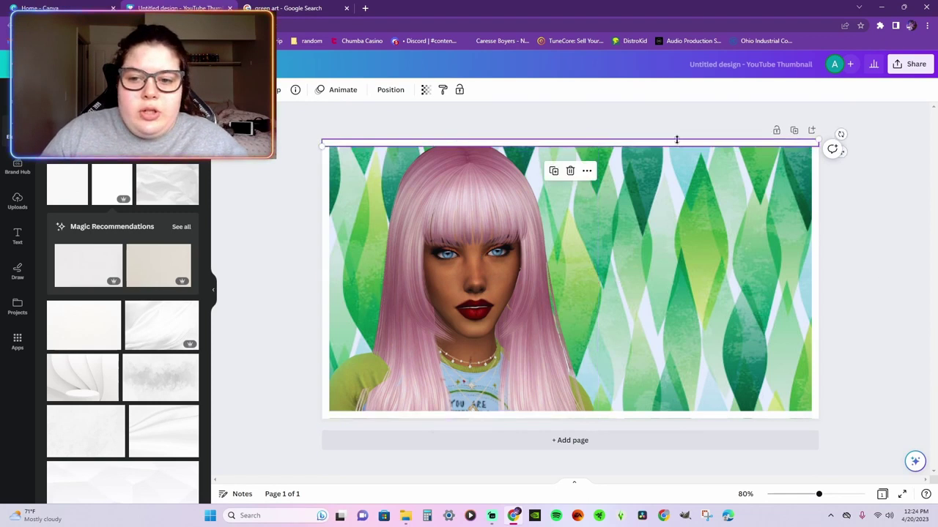
pyautogui.rightClick(623, 148)
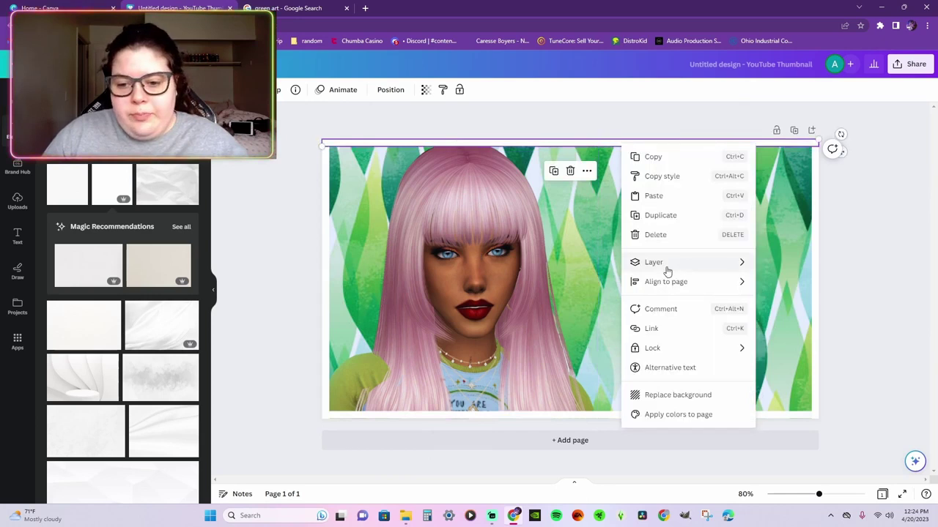
pyautogui.moveTo(665, 270)
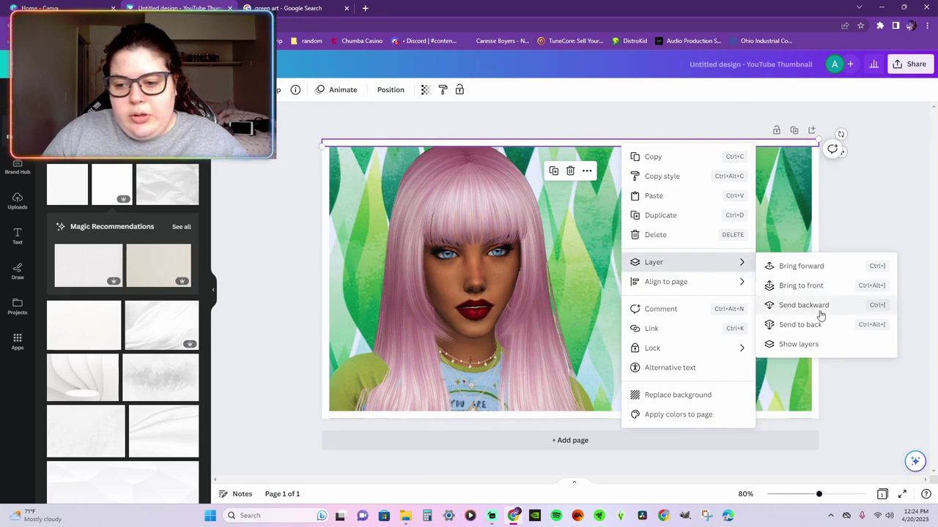
pyautogui.click(800, 324)
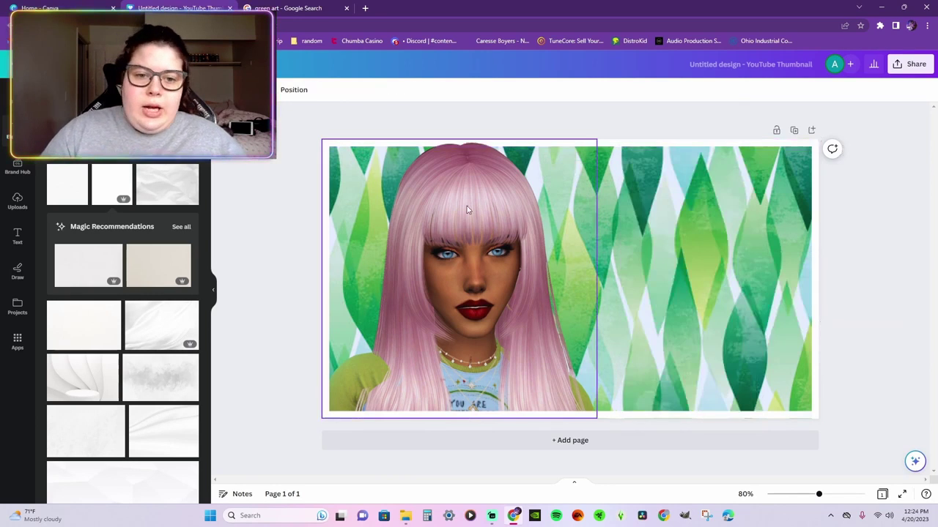
# Duplicate the Sim cutout and place the copy over the right half of the page.
pyautogui.click(426, 216)
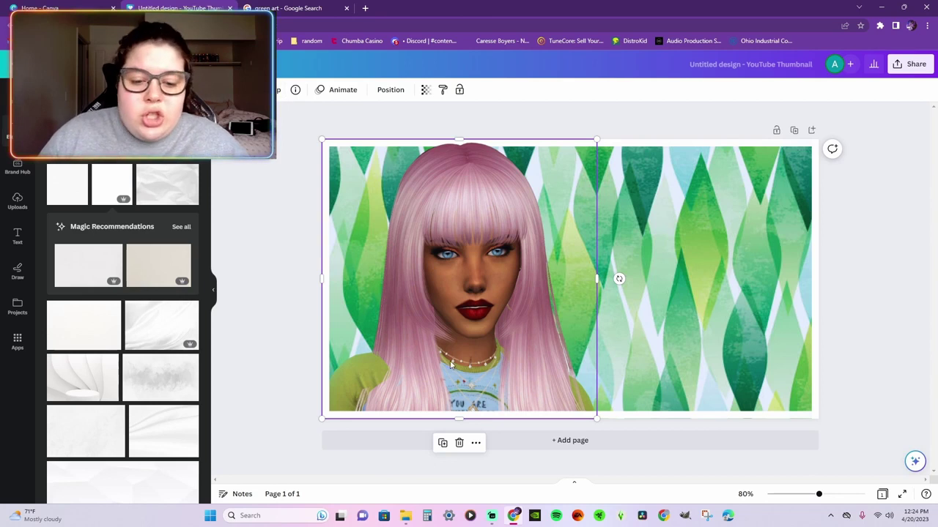
pyautogui.click(446, 445)
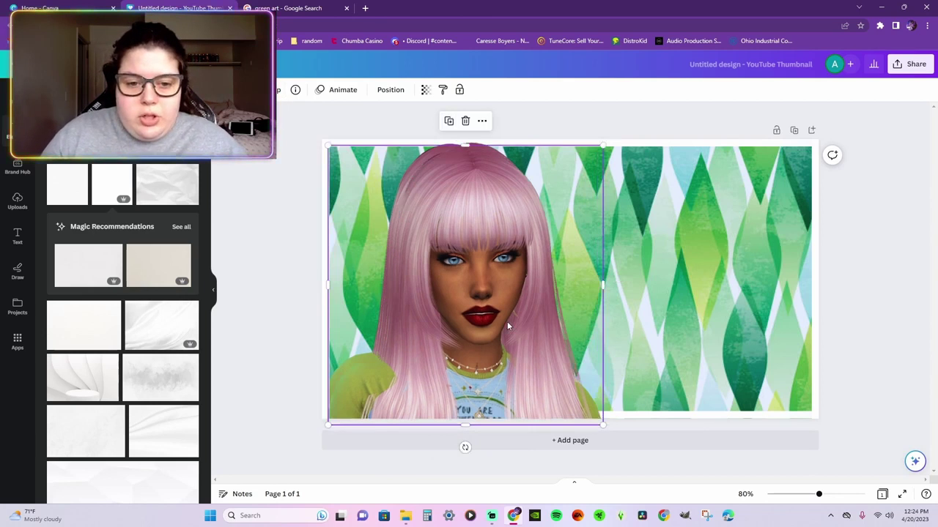
pyautogui.moveTo(507, 320); pyautogui.dragTo(643, 323)
# Darken the original Sim cutout into a black silhouette with brightness -100, contrast 100, highlights -100 and shadows at the minimum.
pyautogui.click(442, 310)
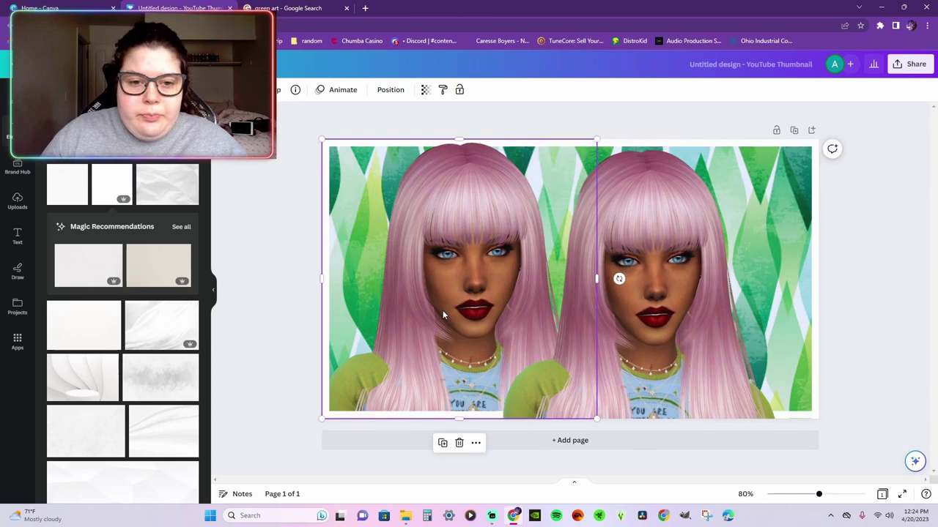
pyautogui.click(238, 89)
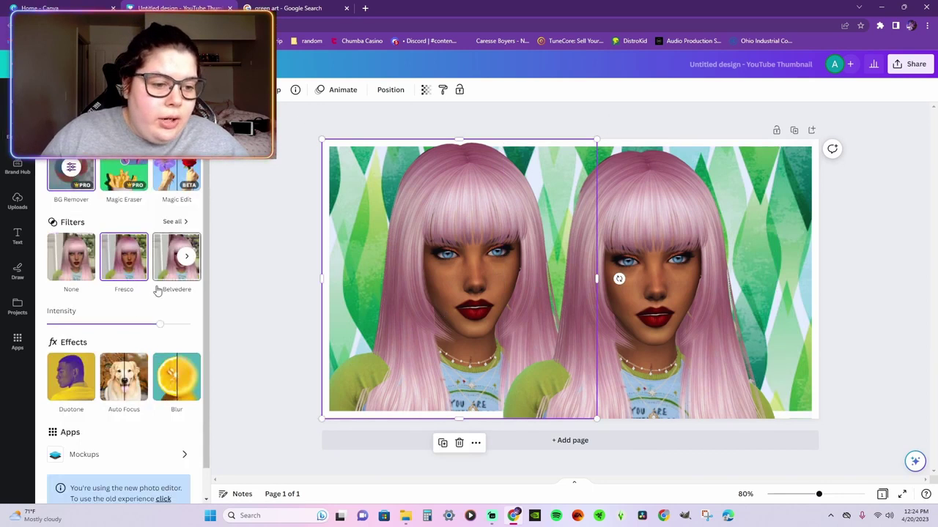
pyautogui.scroll(-1, 161, 347)
pyautogui.scroll(1, 160, 248)
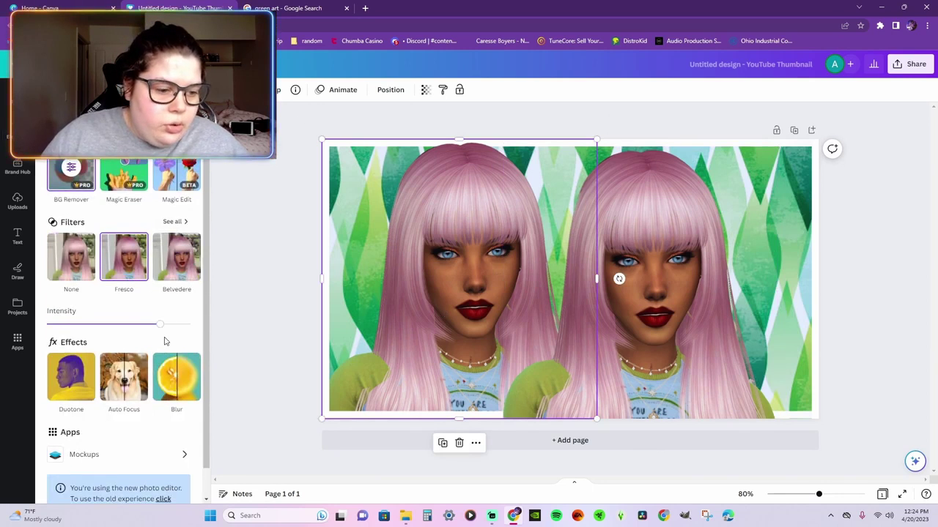
pyautogui.click(123, 116)
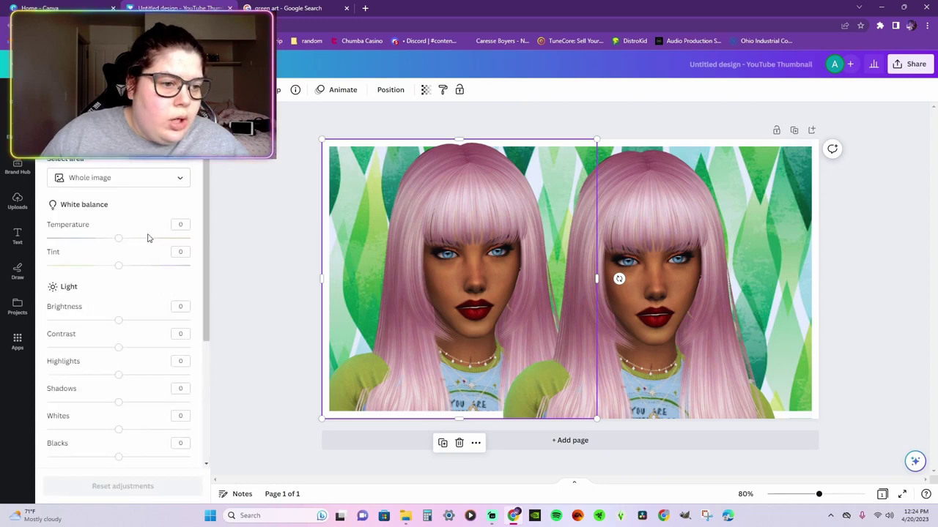
pyautogui.moveTo(118, 321); pyautogui.dragTo(45, 321)
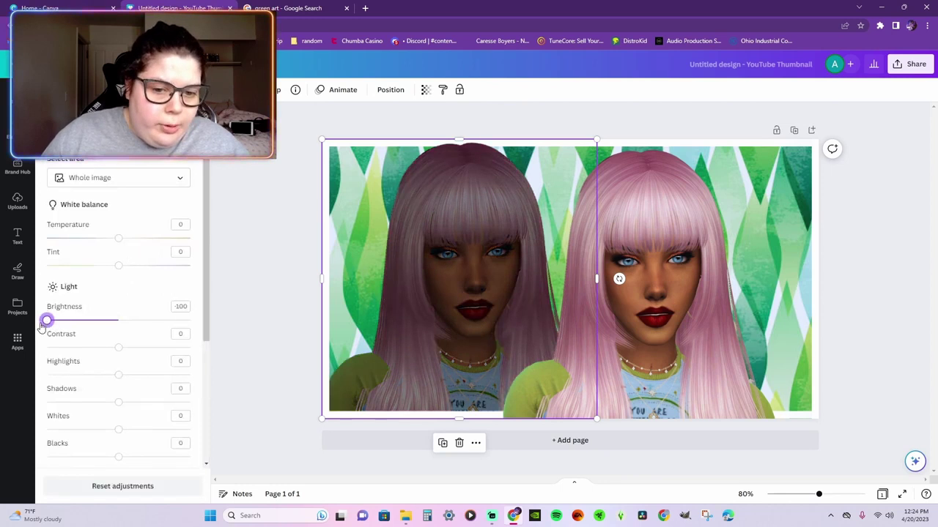
pyautogui.moveTo(117, 348); pyautogui.dragTo(196, 355)
pyautogui.moveTo(117, 375); pyautogui.dragTo(46, 375)
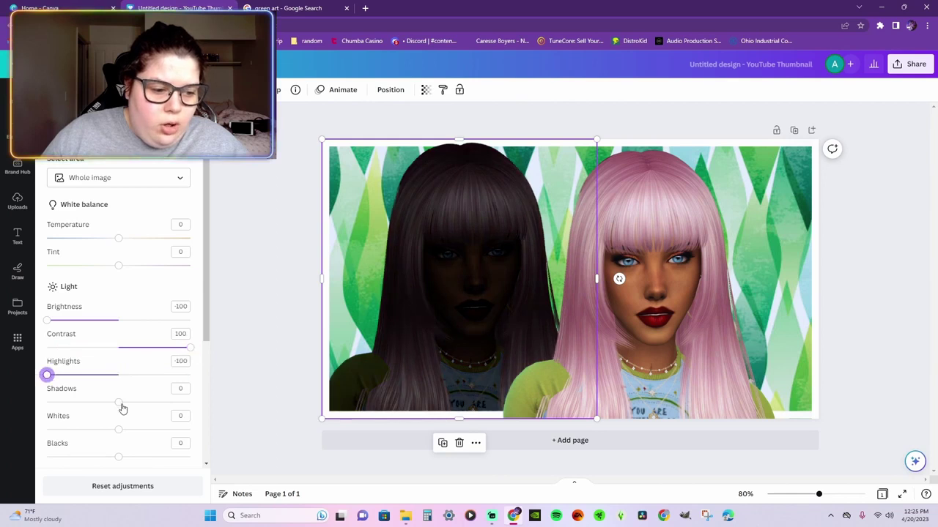
pyautogui.moveTo(118, 402); pyautogui.dragTo(46, 402)
pyautogui.scroll(-2, 112, 292)
pyautogui.moveTo(119, 285); pyautogui.dragTo(45, 290)
# Move the coloured Sim copy over the black silhouette, offset slightly right so a black shadow edge shows along its left side.
pyautogui.moveTo(665, 296); pyautogui.dragTo(494, 295)
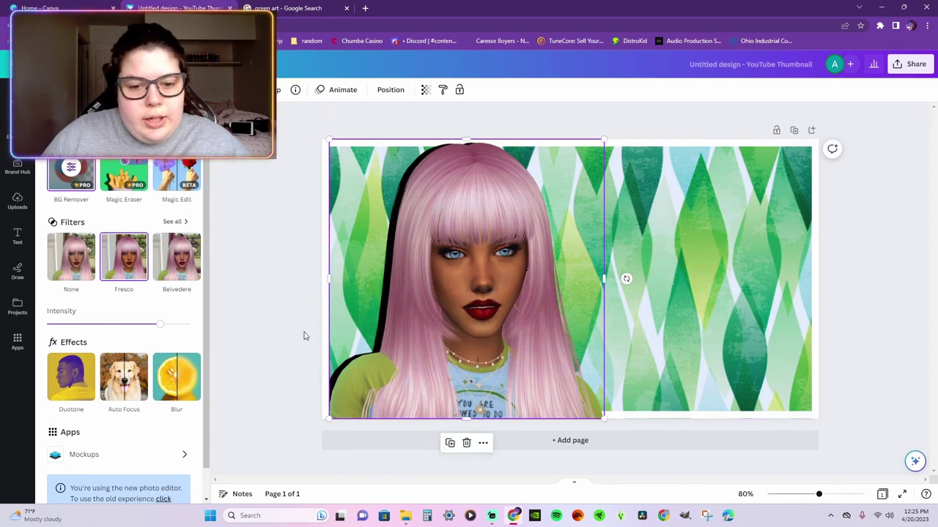
pyautogui.click(247, 351)
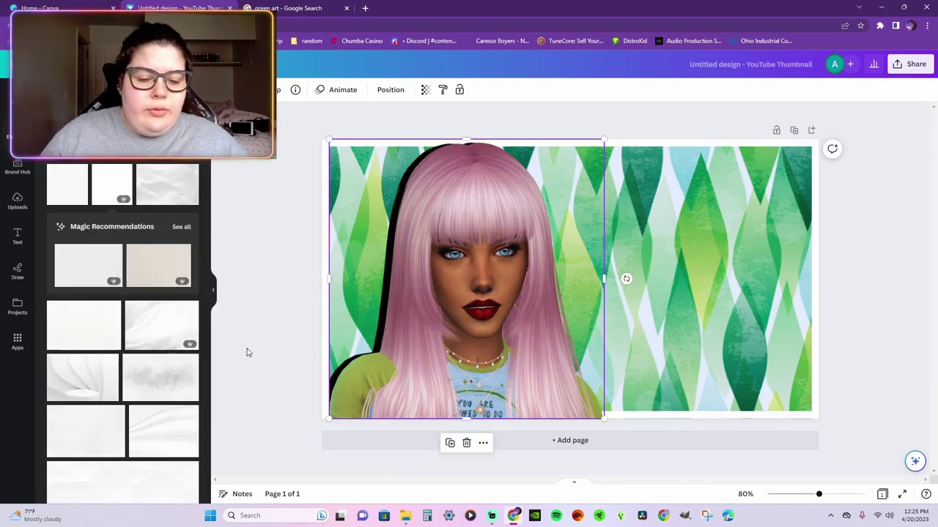
pyautogui.click(637, 415)
pyautogui.click(252, 427)
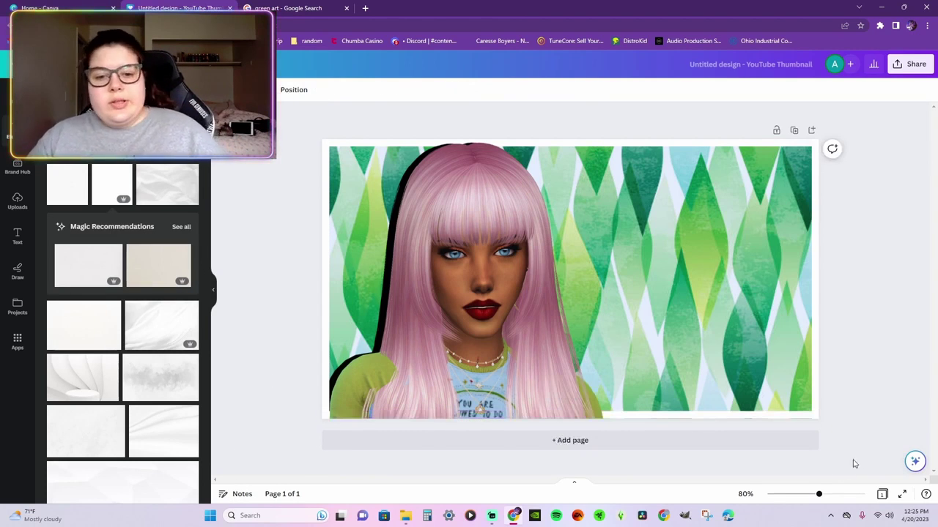
# Try to bring the white border strip along the bottom edge forward over the Sim.
pyautogui.click(765, 414)
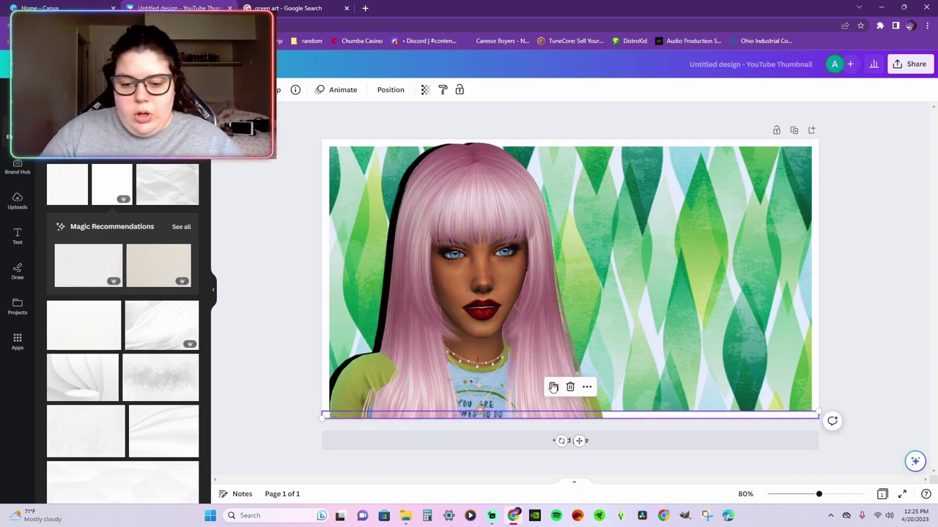
pyautogui.click(587, 387)
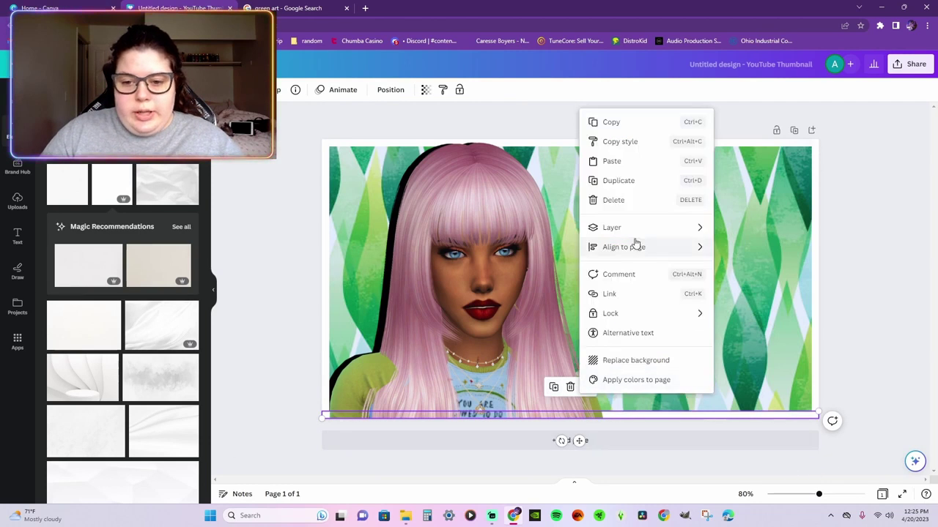
pyautogui.moveTo(649, 227)
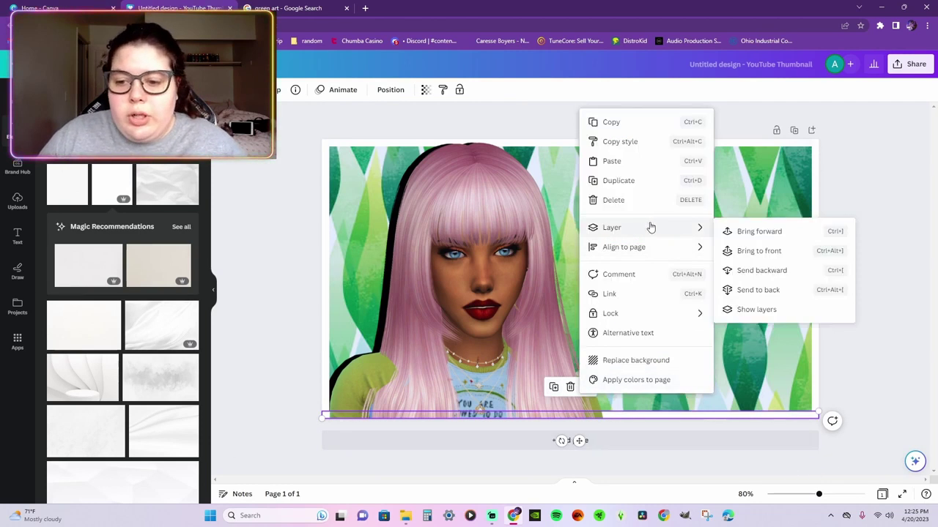
pyautogui.click(762, 235)
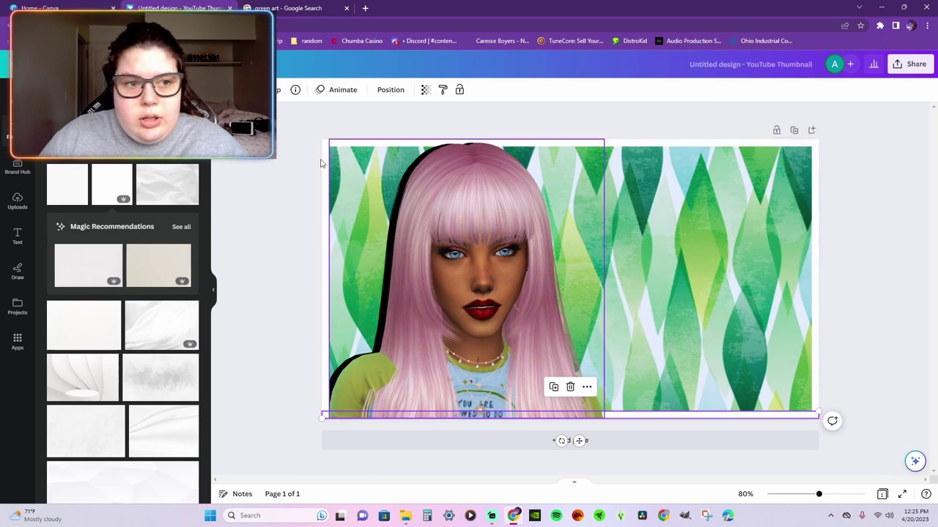
pyautogui.rightClick(721, 414)
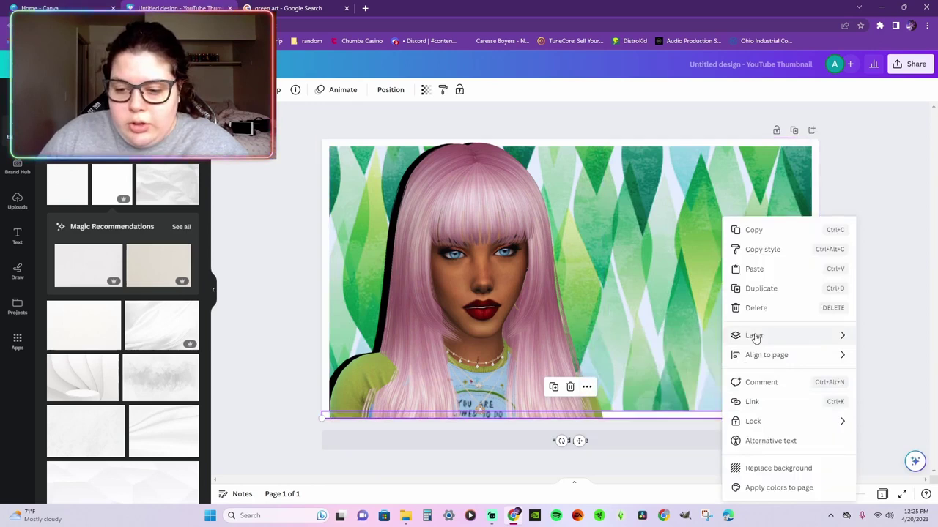
pyautogui.moveTo(754, 337)
pyautogui.click(623, 358)
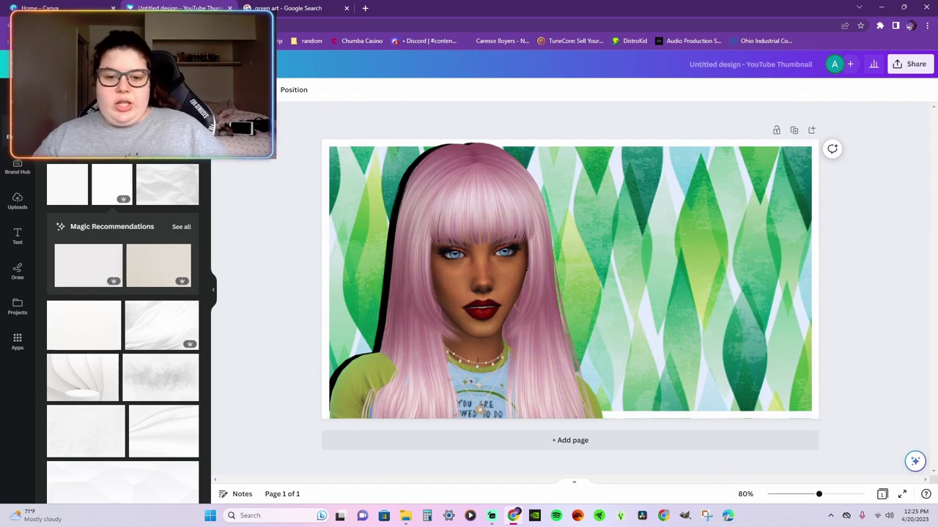
pyautogui.click(18, 236)
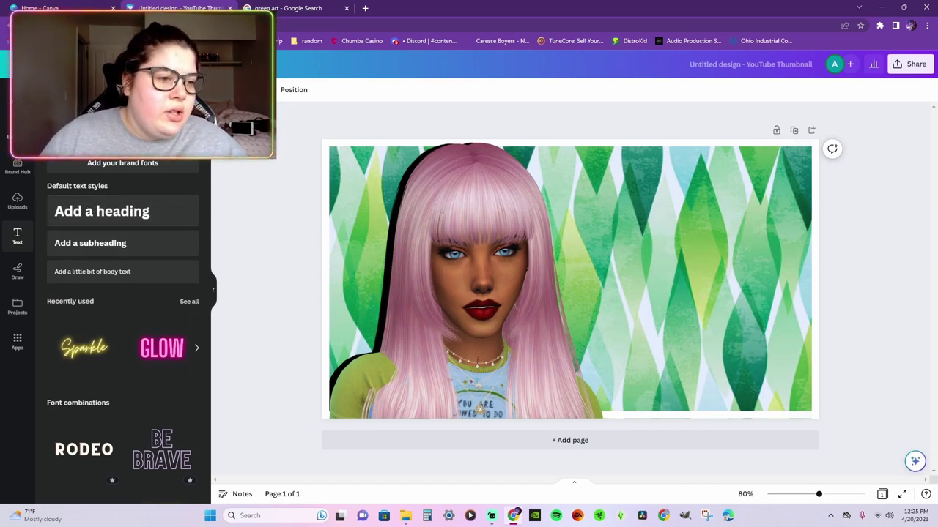
pyautogui.click(18, 343)
pyautogui.click(18, 306)
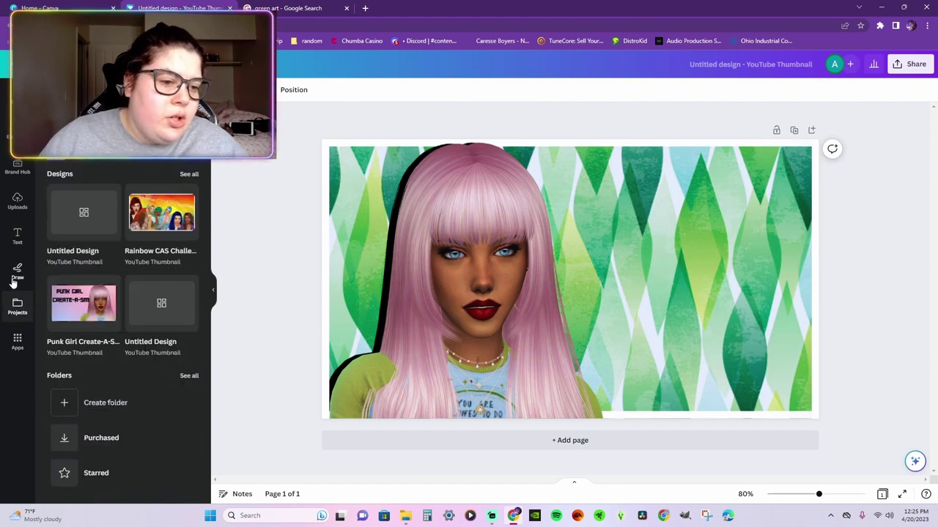
pyautogui.click(16, 274)
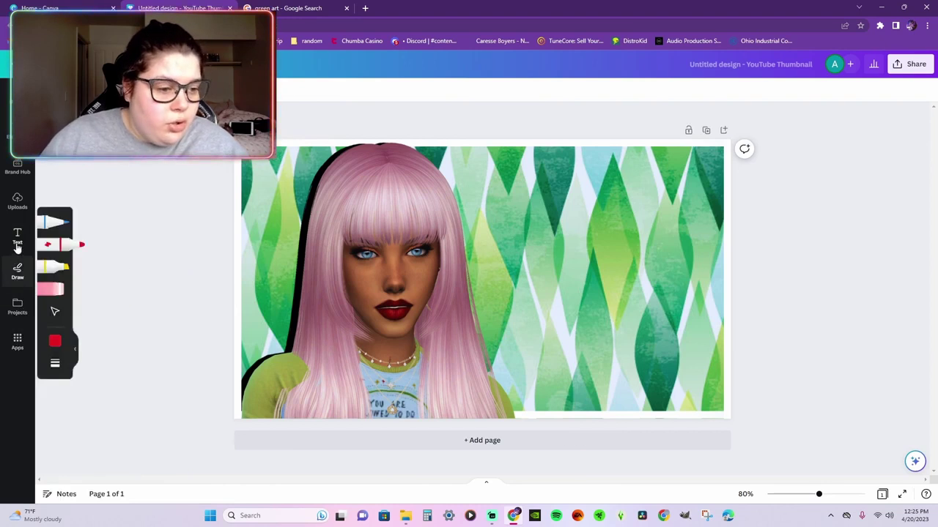
# Add a heading text box and place it on the upper part of the leaf background beside the Sim.
pyautogui.click(18, 240)
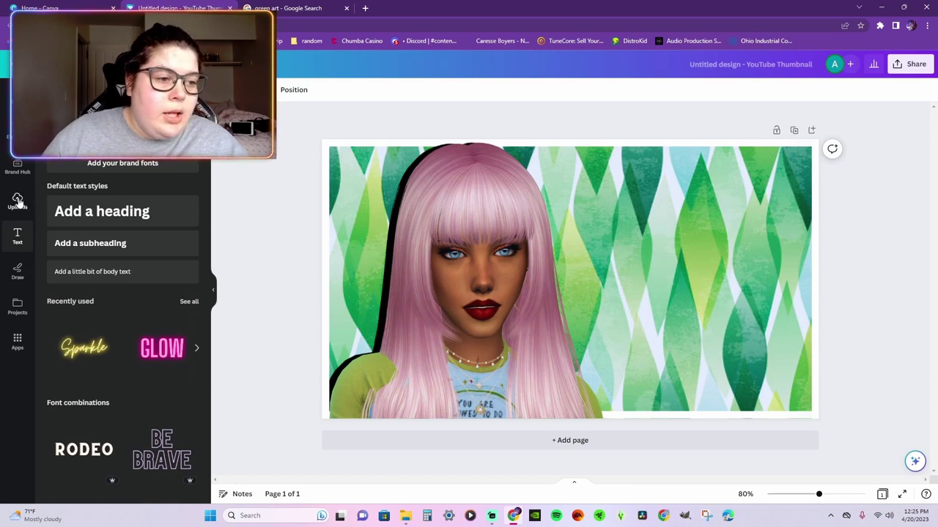
pyautogui.click(109, 225)
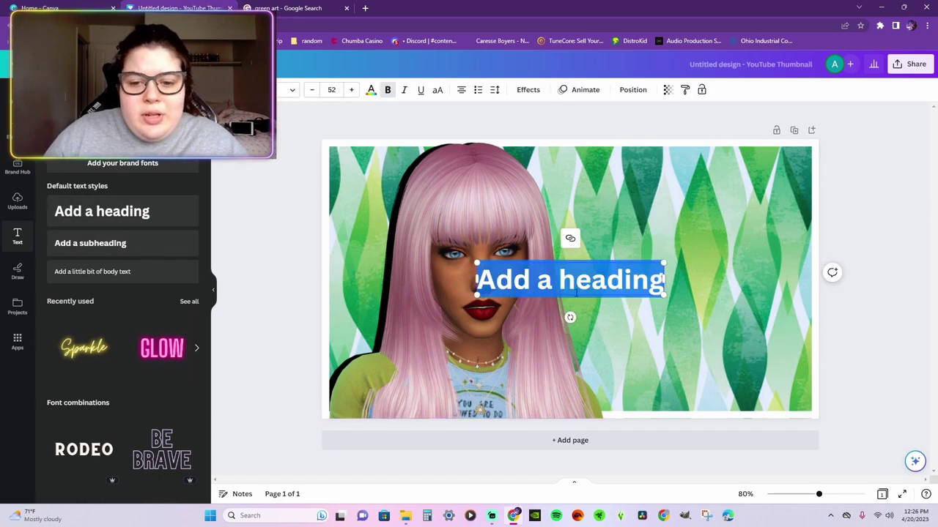
pyautogui.moveTo(582, 291); pyautogui.dragTo(680, 227)
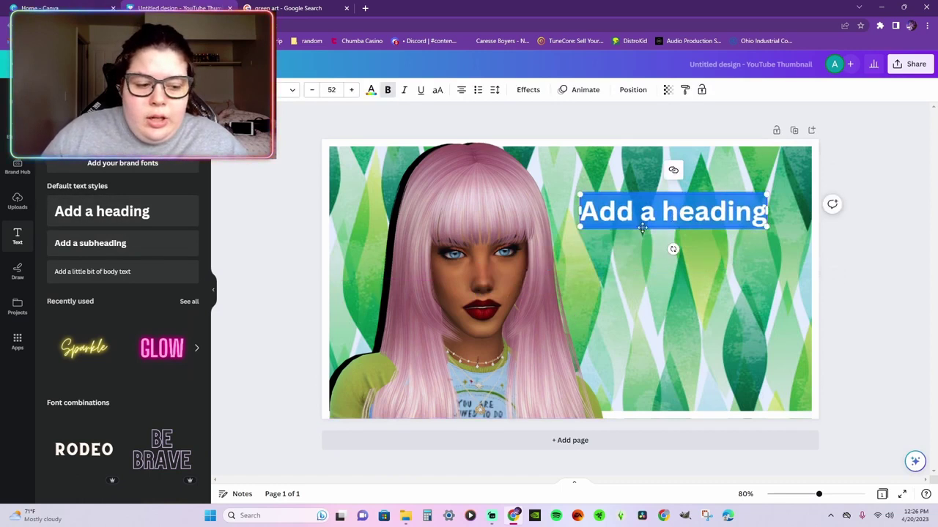
# Add the "FEELIN' CUTE" font combination to the page and delete the placeholder heading.
pyautogui.scroll(-3, 194, 310)
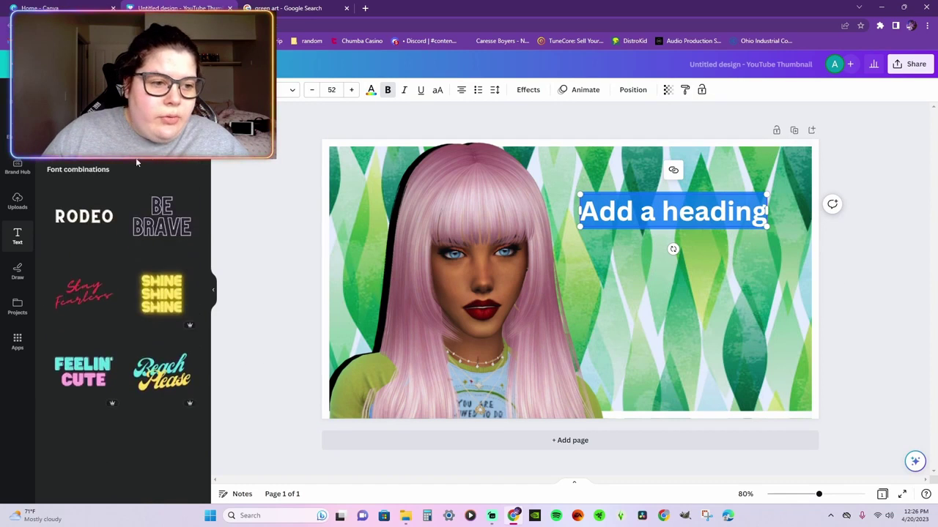
pyautogui.click(17, 236)
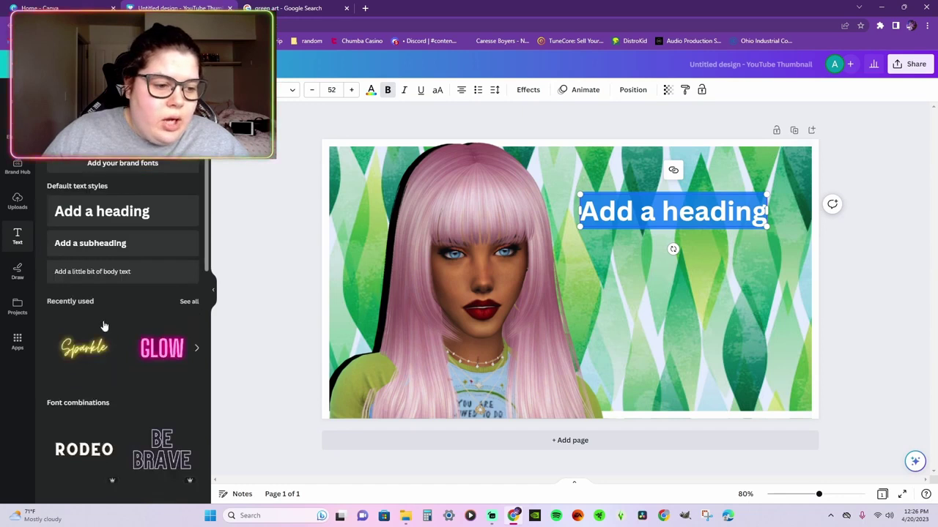
pyautogui.scroll(-3, 128, 337)
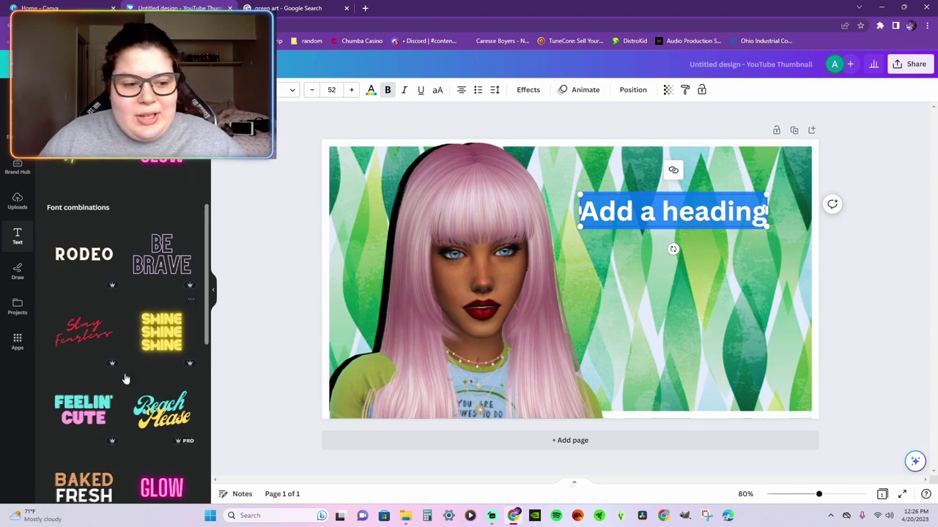
pyautogui.moveTo(495, 339); pyautogui.dragTo(607, 334)
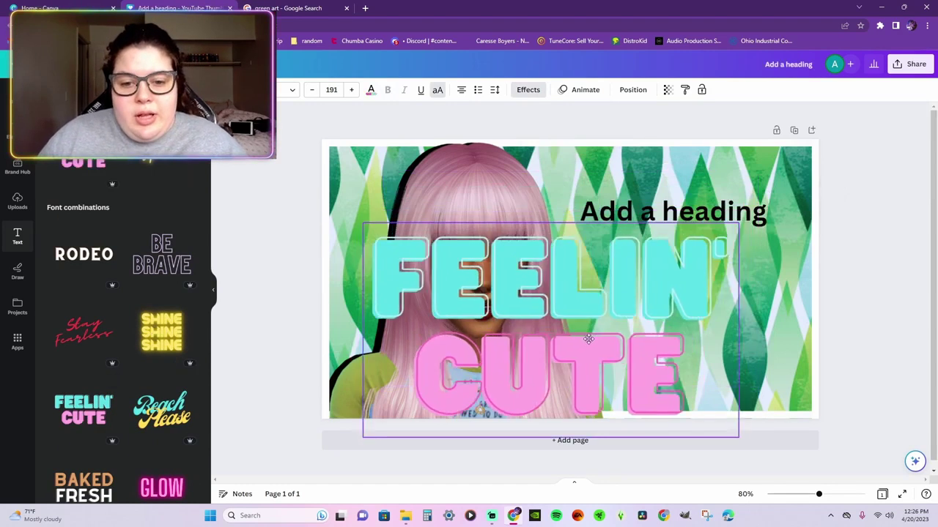
pyautogui.click(673, 211)
pyautogui.press('Delete')
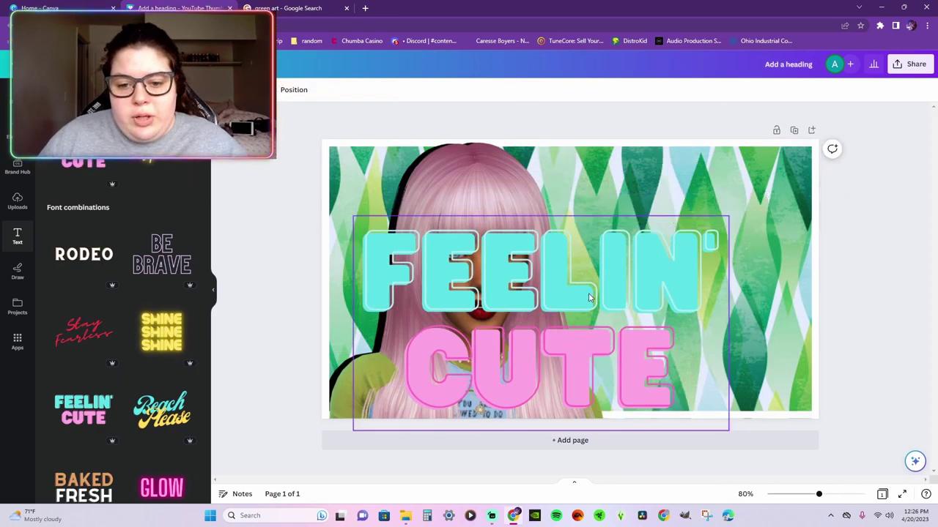
# Shift the "FEELIN' CUTE" text up and right, delete it from the page, and browse further font combinations.
pyautogui.moveTo(486, 337); pyautogui.dragTo(561, 282)
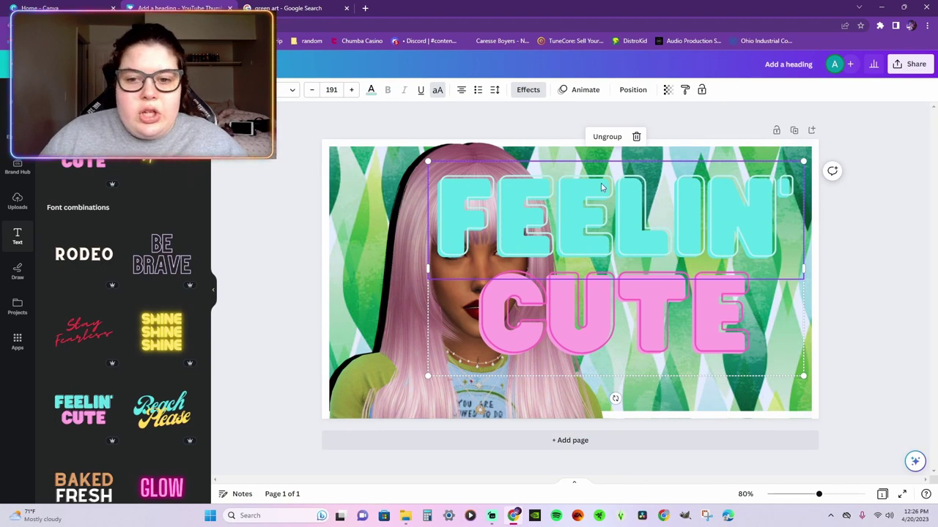
pyautogui.click(636, 137)
pyautogui.moveTo(598, 320)
pyautogui.mouseDown()
pyautogui.moveTo(591, 324)
pyautogui.moveTo(609, 320)
pyautogui.mouseUp()
pyautogui.click(628, 235)
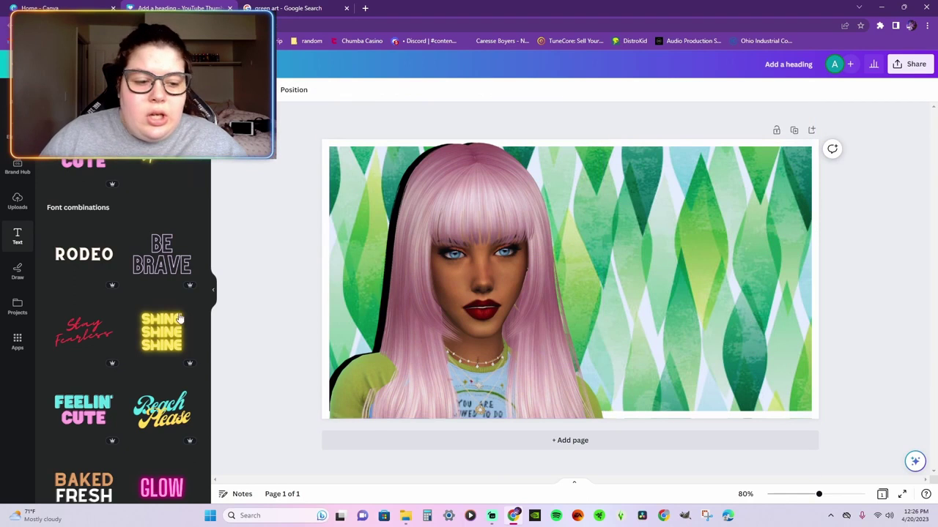
pyautogui.scroll(-5, 146, 318)
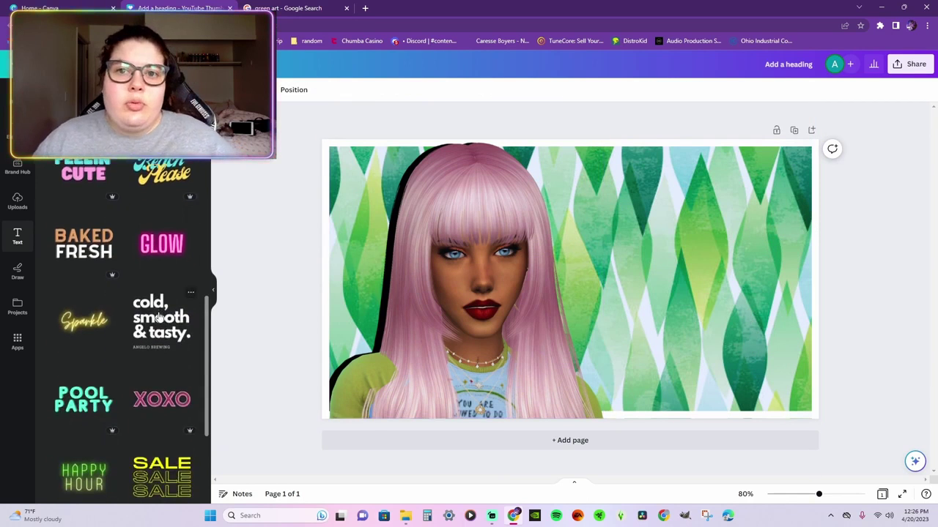
# Add the "Thank you!" font combination to the page and delete its "you!" line.
pyautogui.scroll(-5, 158, 316)
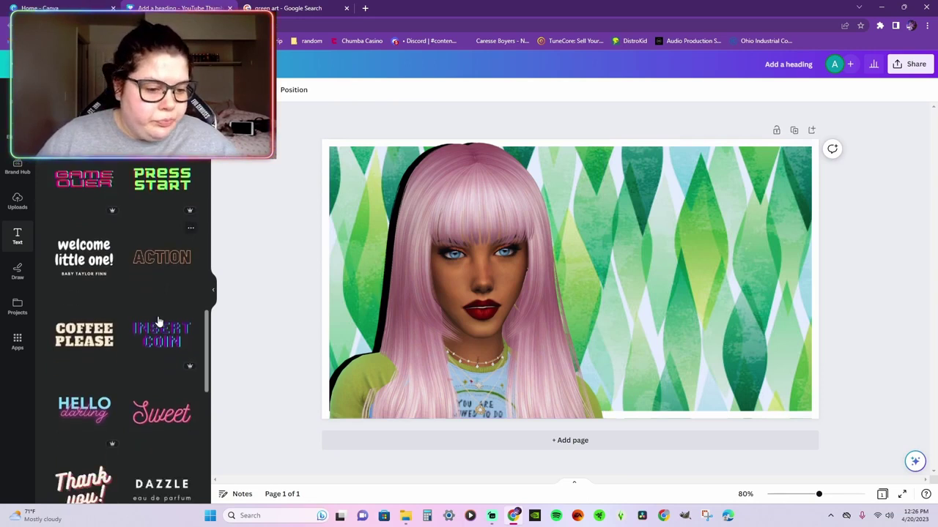
pyautogui.scroll(-1, 157, 321)
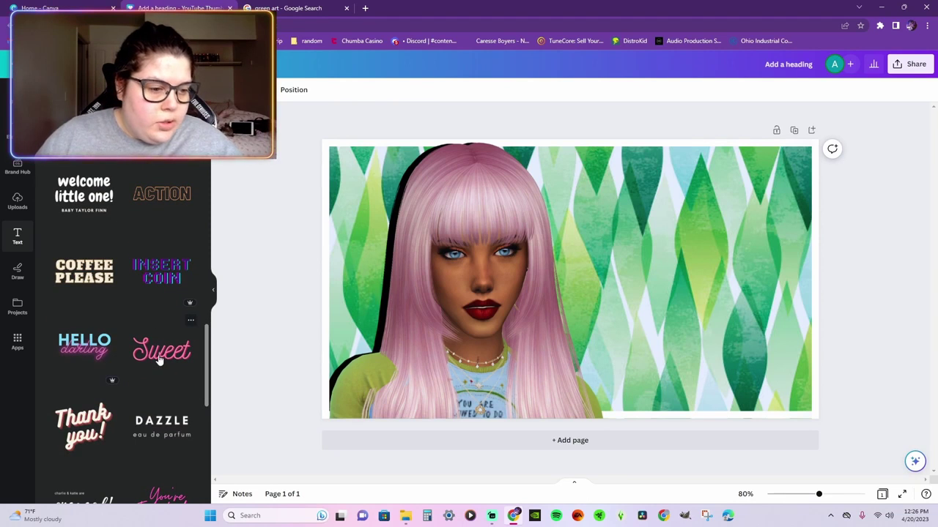
pyautogui.click(86, 416)
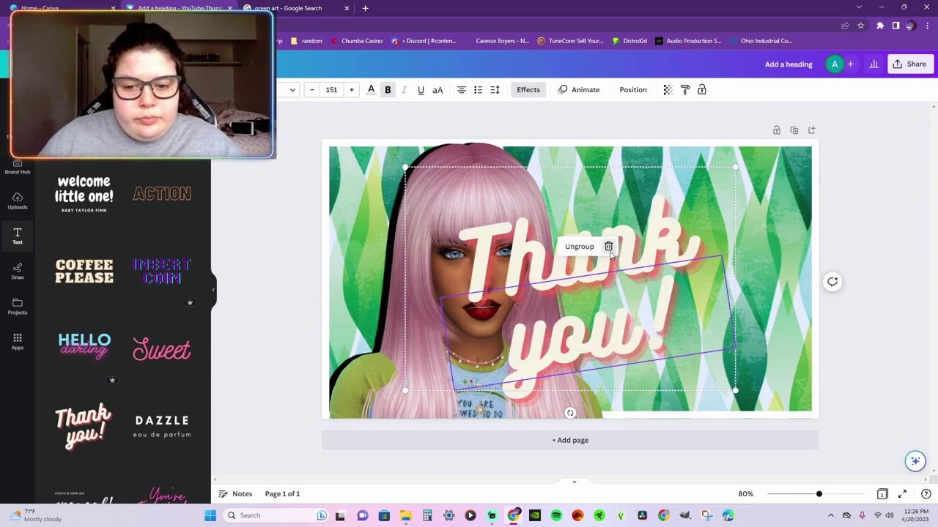
pyautogui.click(608, 247)
# Shift the remaining "Thank" text slightly and rotate it so that it sits level.
pyautogui.moveTo(608, 253); pyautogui.dragTo(593, 229)
pyautogui.doubleClick(604, 239)
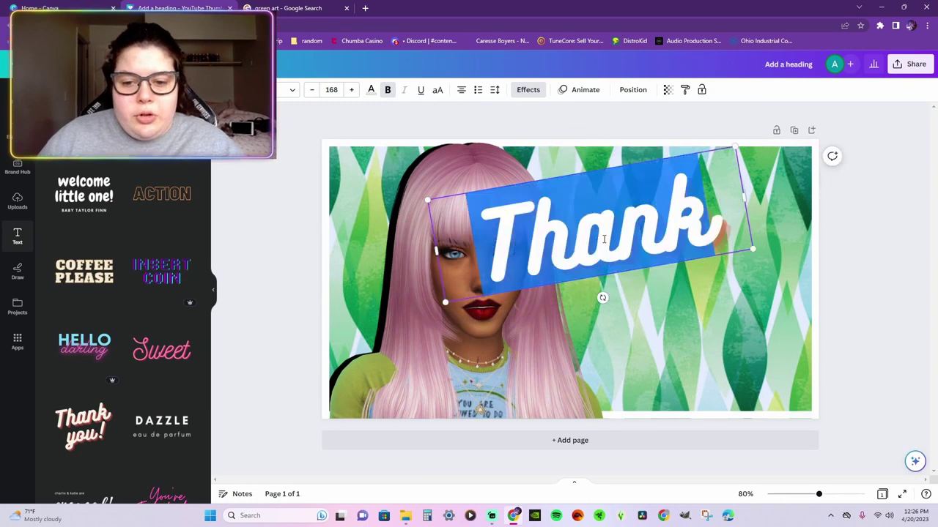
pyautogui.moveTo(602, 297); pyautogui.dragTo(591, 301)
pyautogui.moveTo(588, 301); pyautogui.dragTo(589, 299)
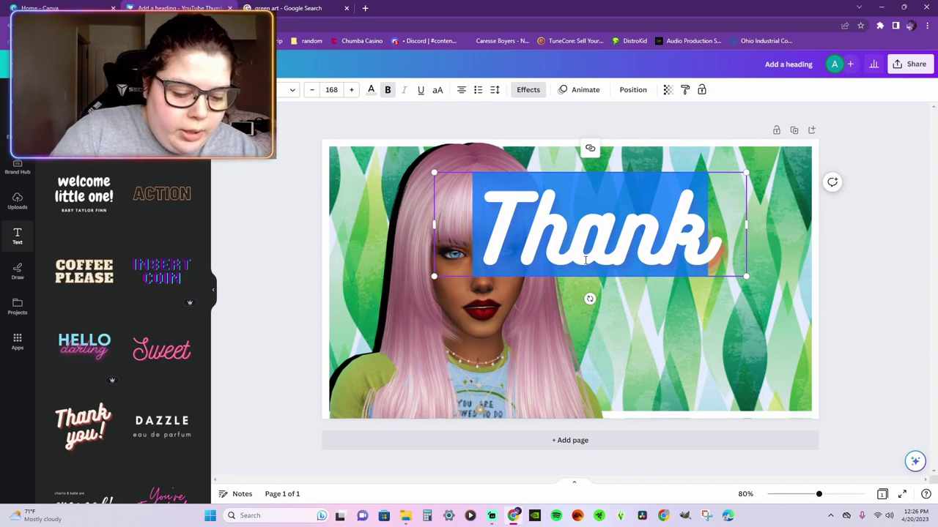
# Replace the word "Thank" with "Thumbnail Turtorial".
pyautogui.write('Th')
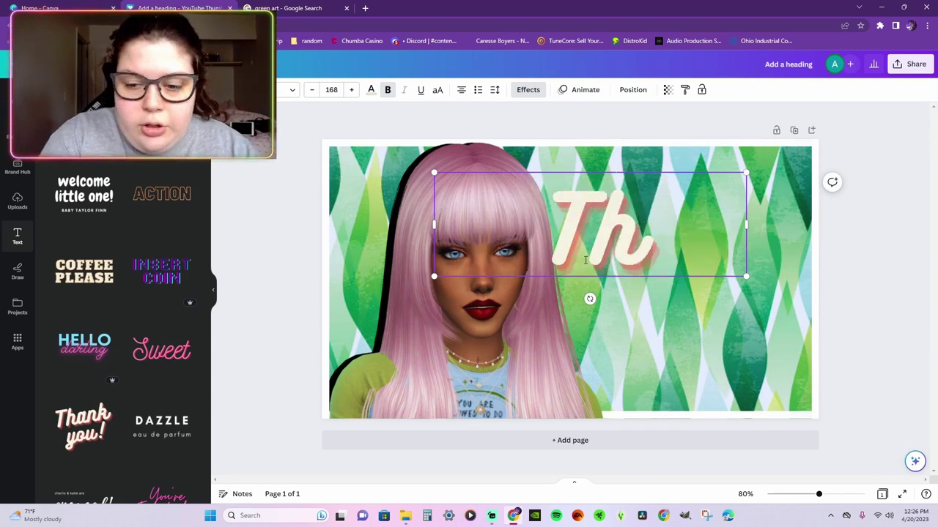
pyautogui.write('umba')
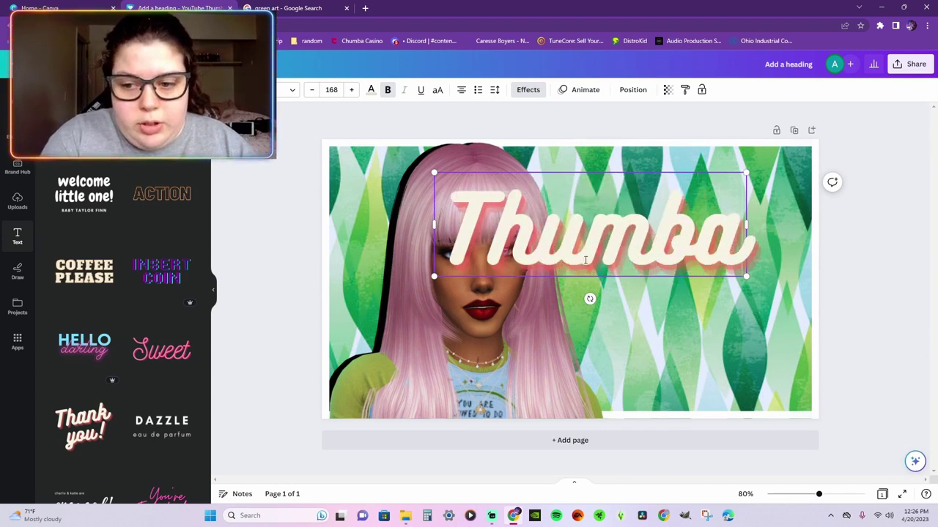
pyautogui.press('BackSpace')
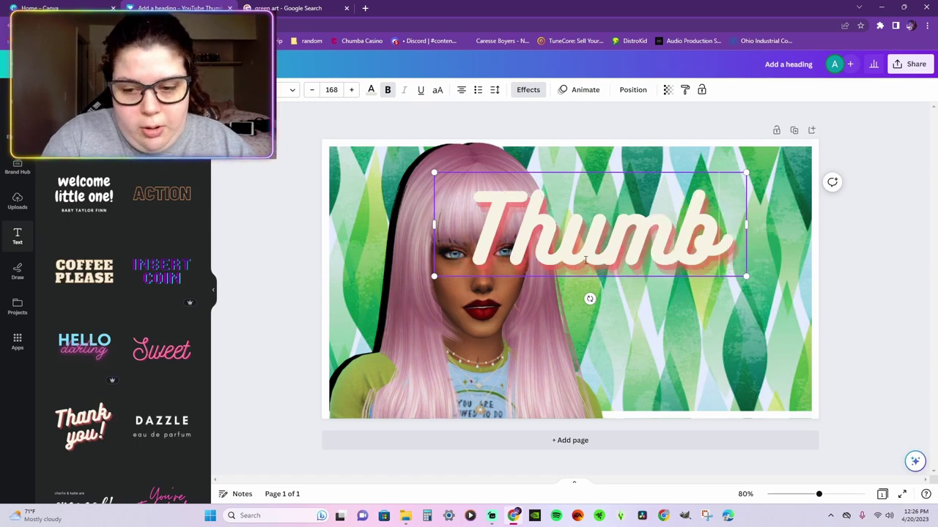
pyautogui.write('nail Tur')
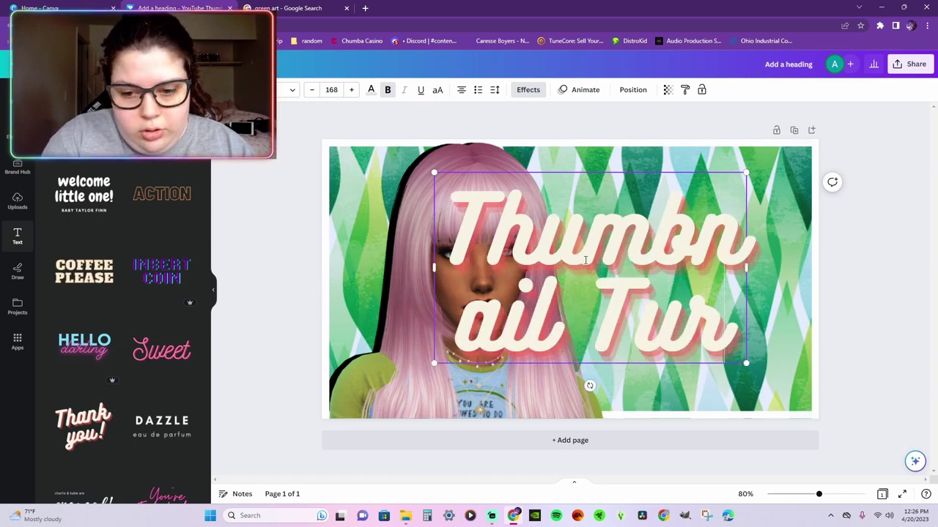
pyautogui.write('torial')
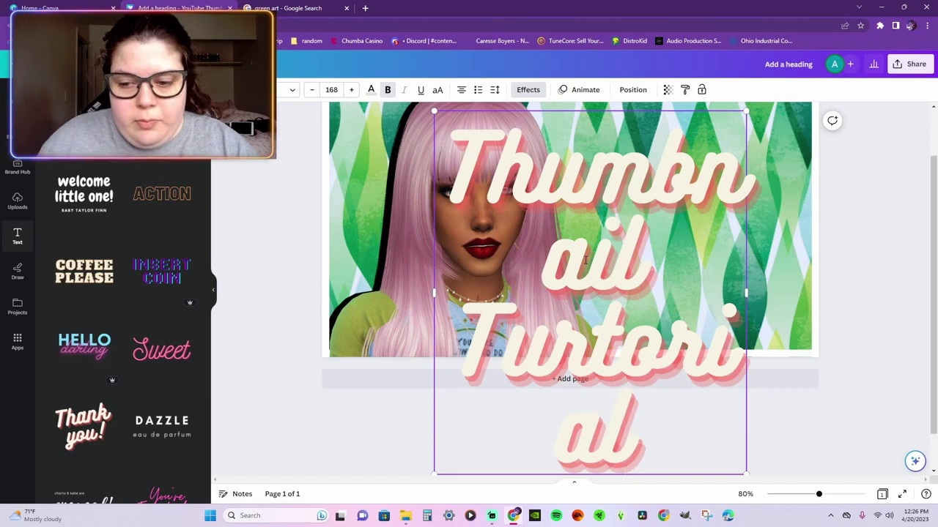
# Resize the title to size 110 on two lines beside the Sim's face and correct its second word to "Tutorial".
pyautogui.moveTo(755, 293); pyautogui.dragTo(826, 294)
pyautogui.moveTo(827, 429); pyautogui.dragTo(801, 254)
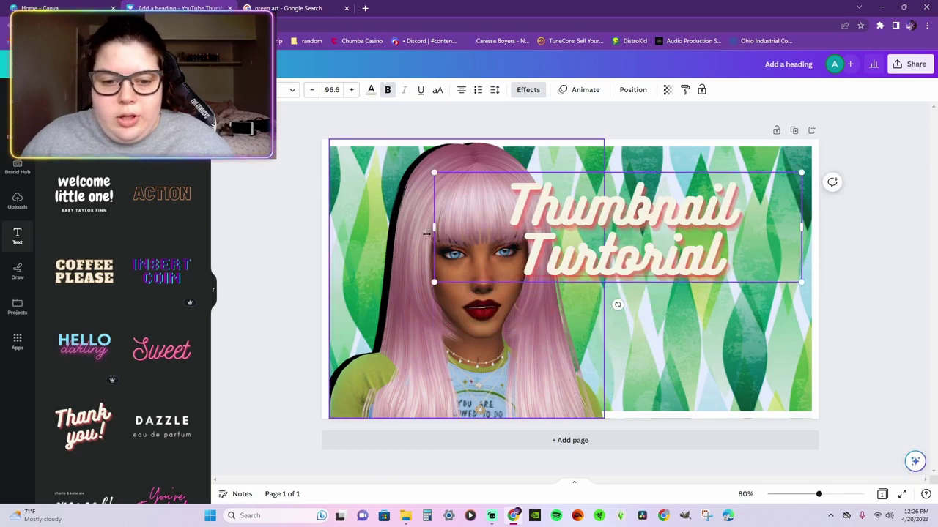
pyautogui.moveTo(433, 228); pyautogui.dragTo(550, 235)
pyautogui.moveTo(550, 281); pyautogui.dragTo(513, 297)
pyautogui.press('BackSpace')
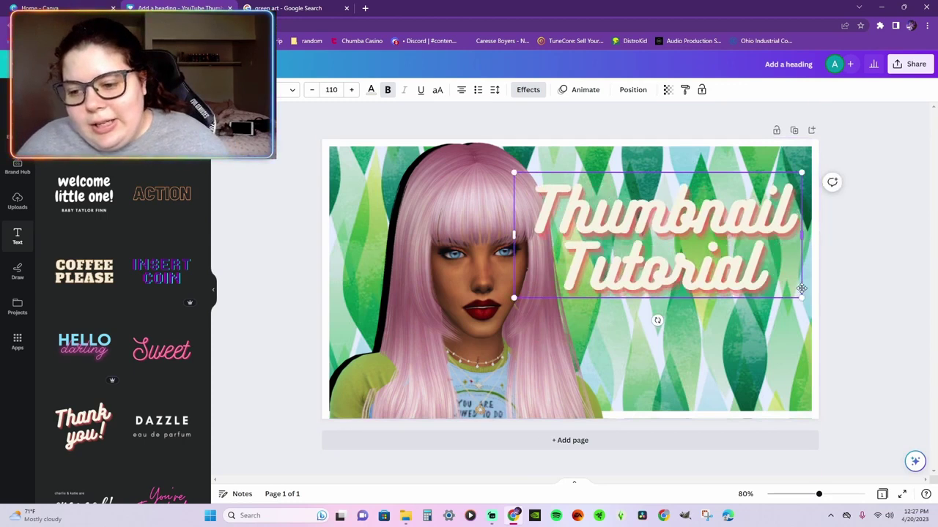
# Tilt the "Thumbnail Tutorial" title clockwise and position it across the upper part of the leaf background beside the Sim.
pyautogui.moveTo(801, 297)
pyautogui.mouseDown()
pyautogui.moveTo(828, 310)
pyautogui.moveTo(789, 304)
pyautogui.moveTo(789, 286)
pyautogui.moveTo(790, 299)
pyautogui.mouseUp()
pyautogui.moveTo(658, 319); pyautogui.dragTo(644, 324)
pyautogui.click(885, 260)
pyautogui.moveTo(641, 259); pyautogui.dragTo(637, 260)
pyautogui.click(878, 197)
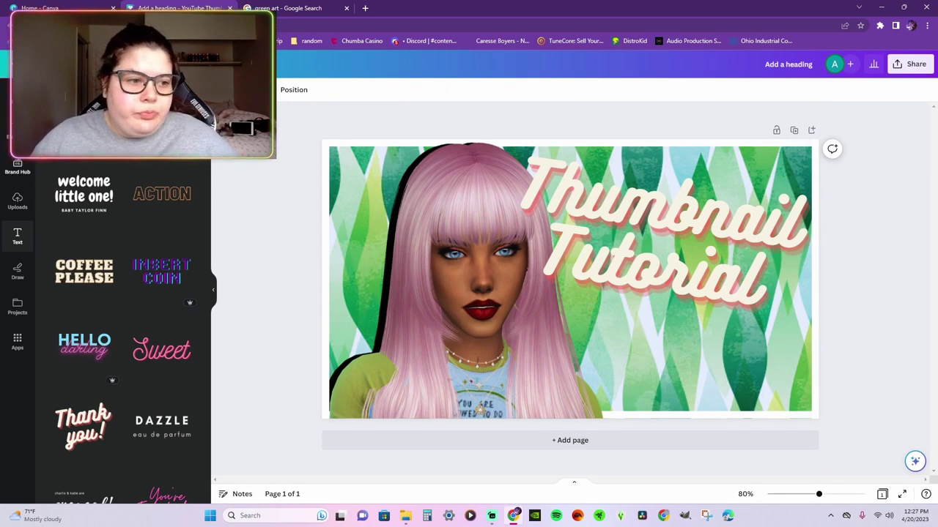
# Search the elements for "circle" and add a plain white circle to the page.
pyautogui.click(18, 131)
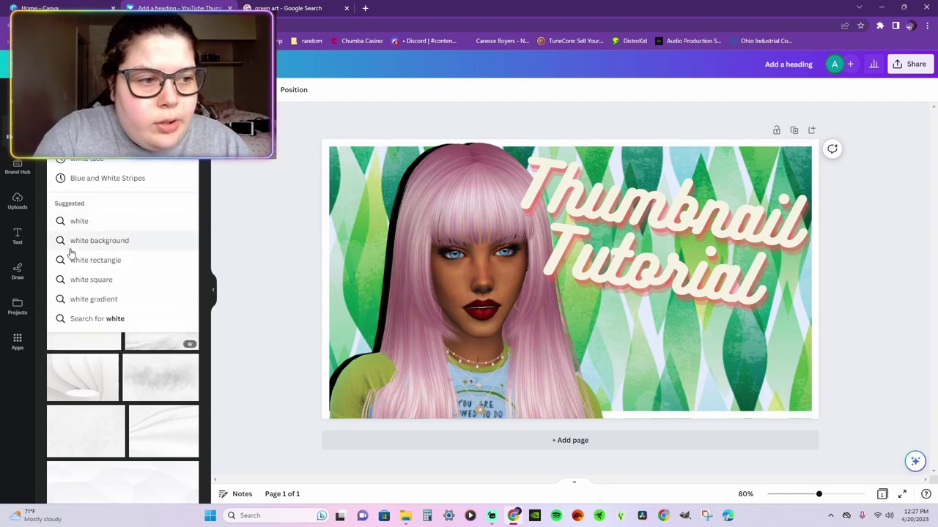
pyautogui.write('circle')
pyautogui.press('Return')
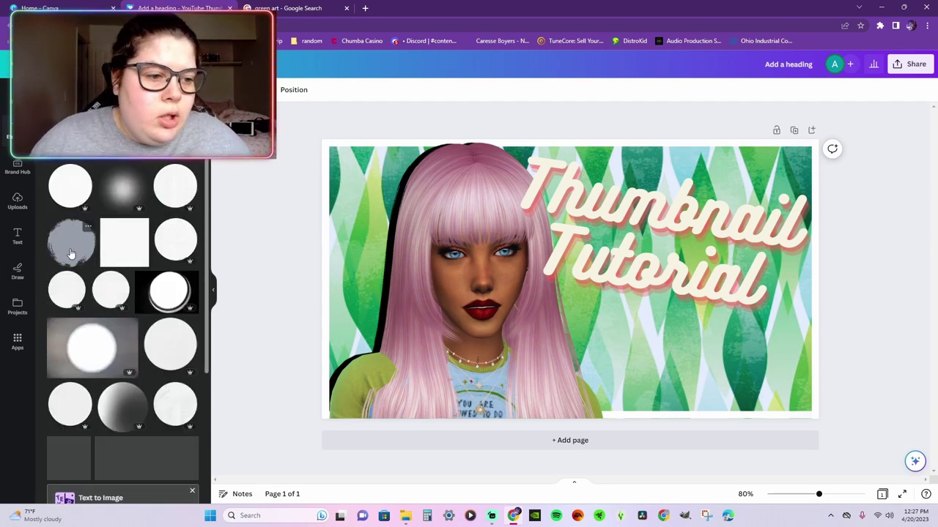
pyautogui.click(69, 186)
# Shrink the white circle and place it in the lower-right corner of the thumbnail, overlapping the border.
pyautogui.moveTo(579, 295); pyautogui.dragTo(745, 463)
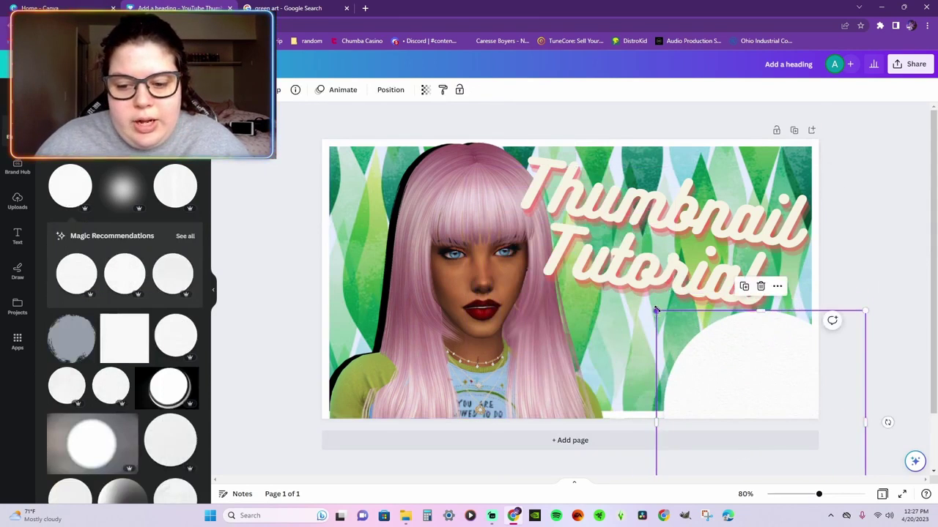
pyautogui.moveTo(657, 310); pyautogui.dragTo(549, 300)
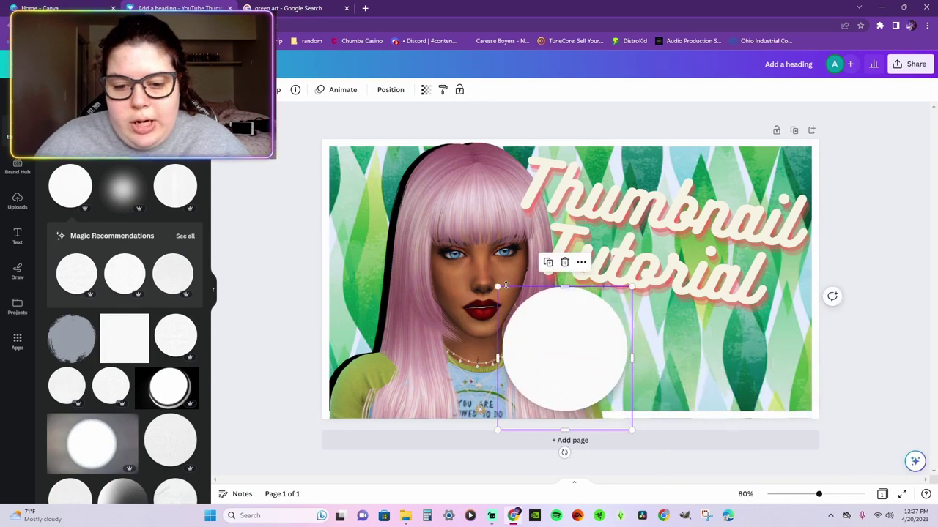
pyautogui.moveTo(496, 288); pyautogui.dragTo(550, 344)
pyautogui.moveTo(603, 389); pyautogui.dragTo(799, 406)
pyautogui.click(850, 348)
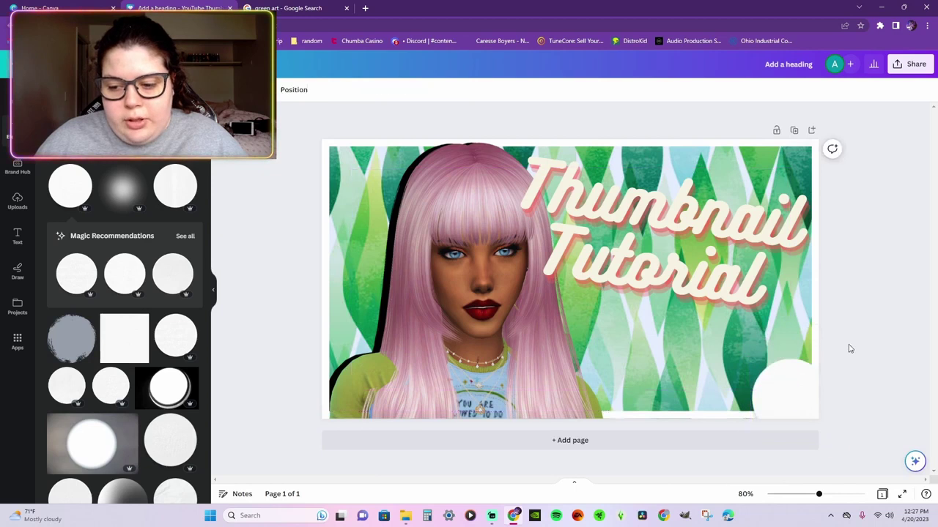
# Add a subheading text box to the page and set its text to "#1".
pyautogui.click(17, 236)
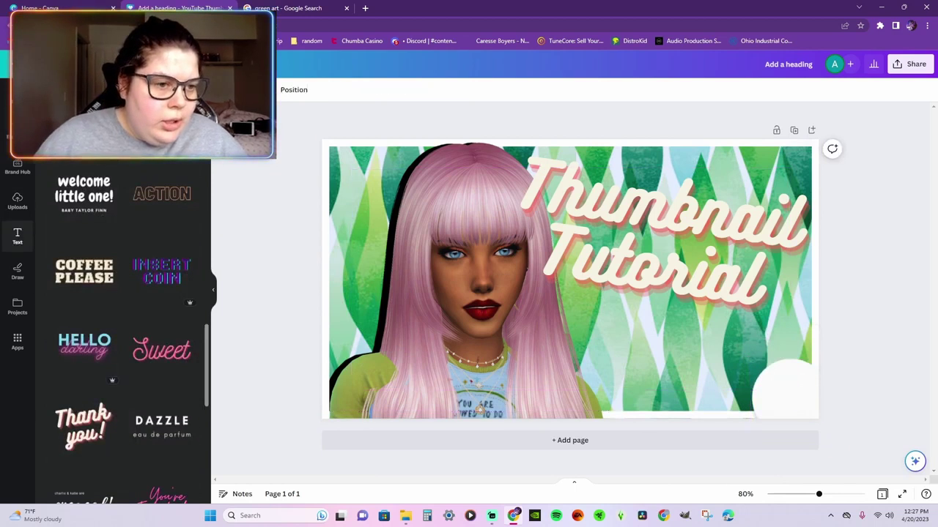
pyautogui.scroll(10, 137, 247)
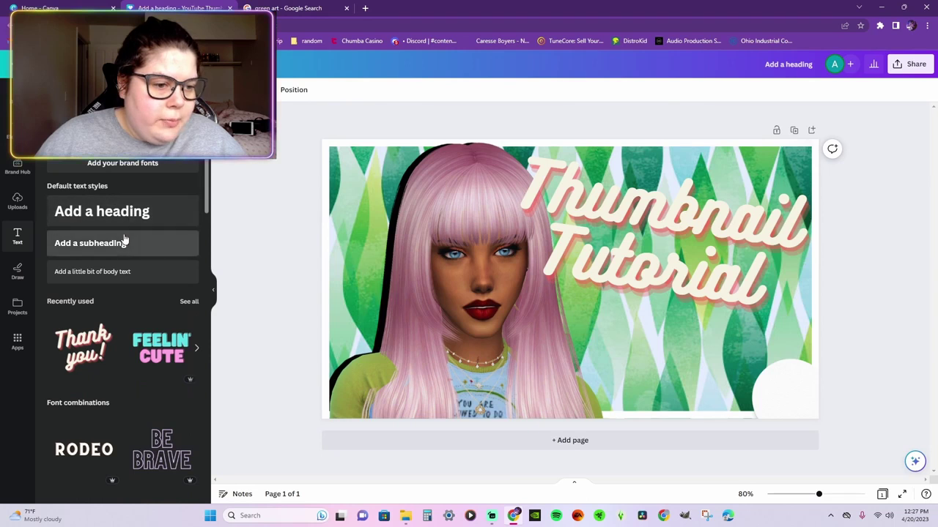
pyautogui.click(124, 241)
pyautogui.doubleClick(548, 286)
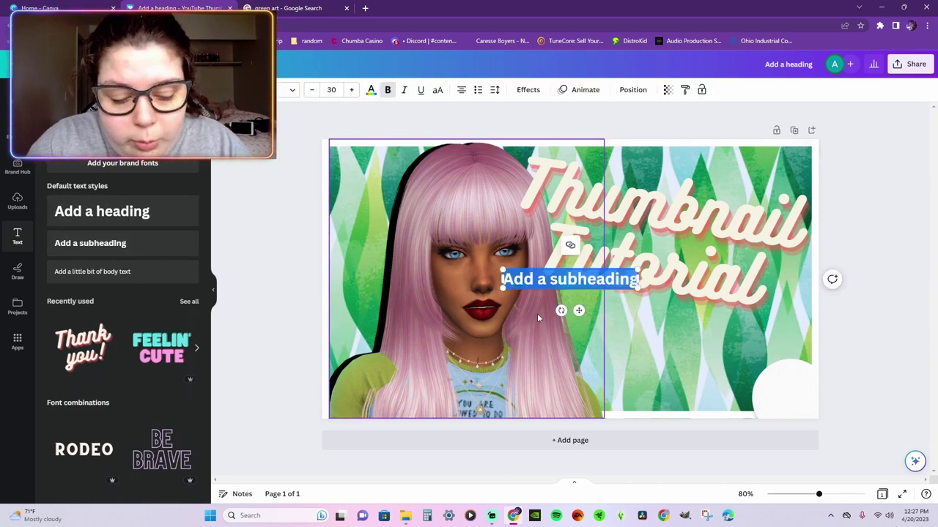
pyautogui.write('#1')
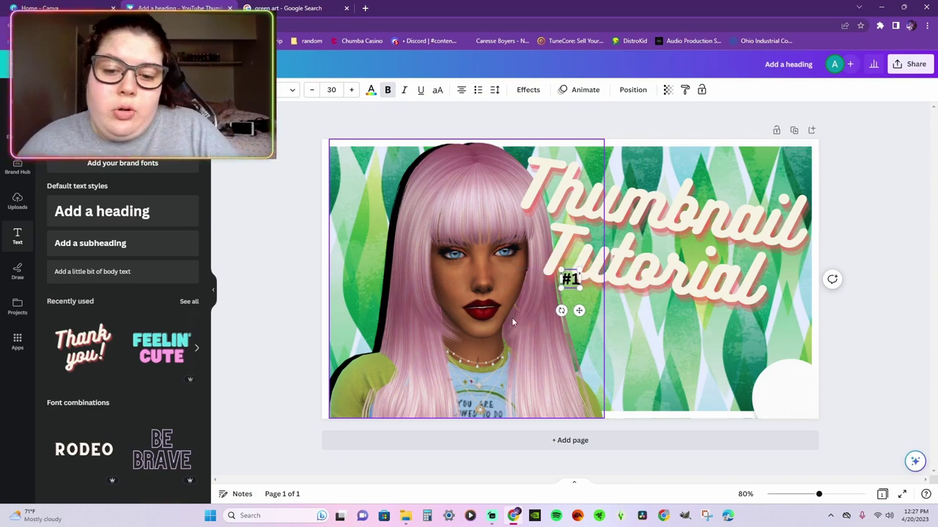
# Move the "#1" text onto the white corner circle and enlarge it to size 73.8.
pyautogui.moveTo(585, 309); pyautogui.dragTo(791, 433)
pyautogui.moveTo(770, 390); pyautogui.dragTo(752, 369)
pyautogui.moveTo(767, 430); pyautogui.dragTo(789, 416)
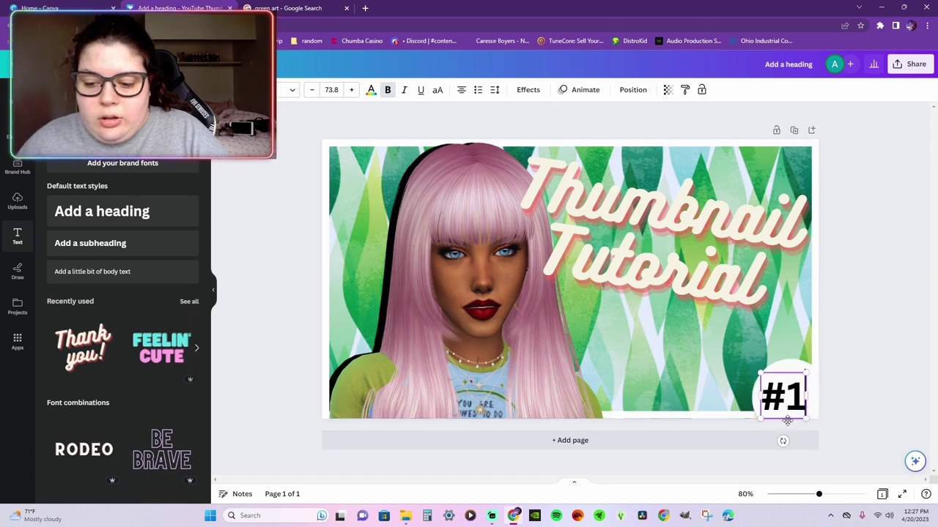
# Set the font of the "#1" text to Alex Brush.
pyautogui.doubleClick(783, 396)
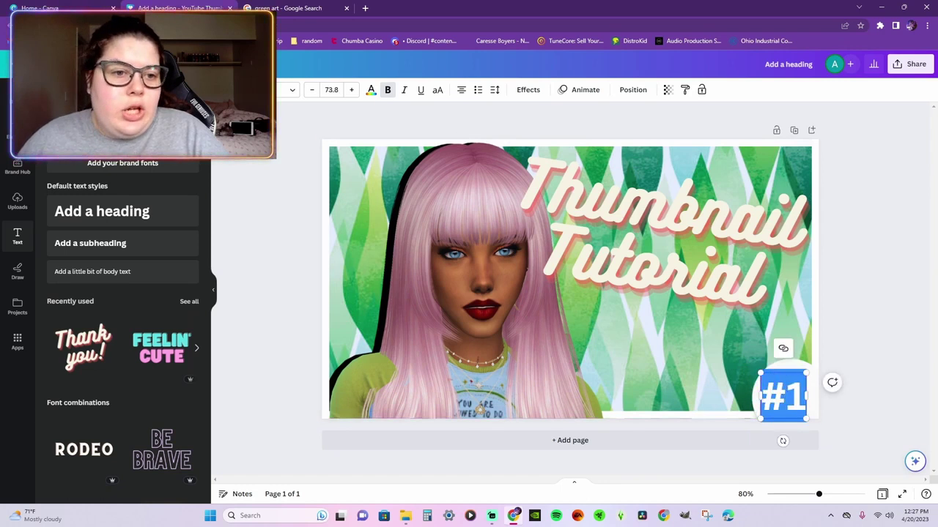
pyautogui.click(288, 90)
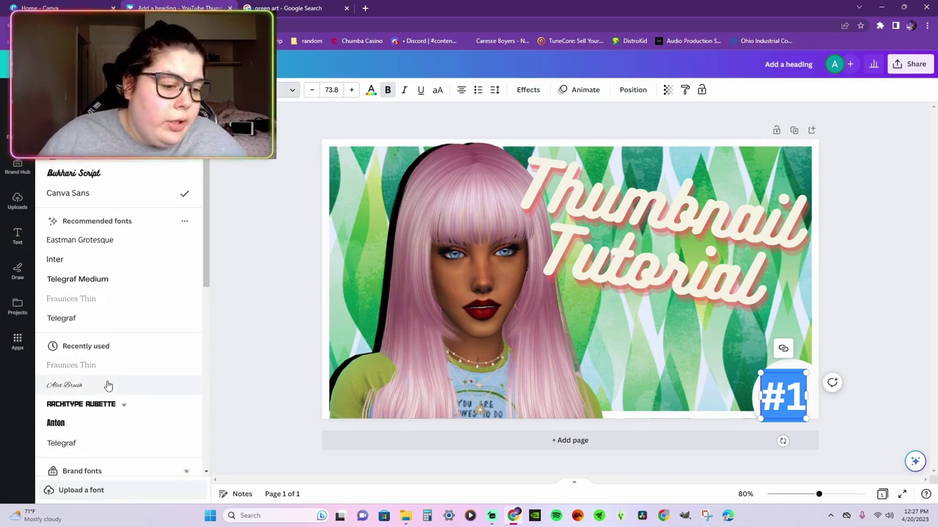
pyautogui.click(108, 385)
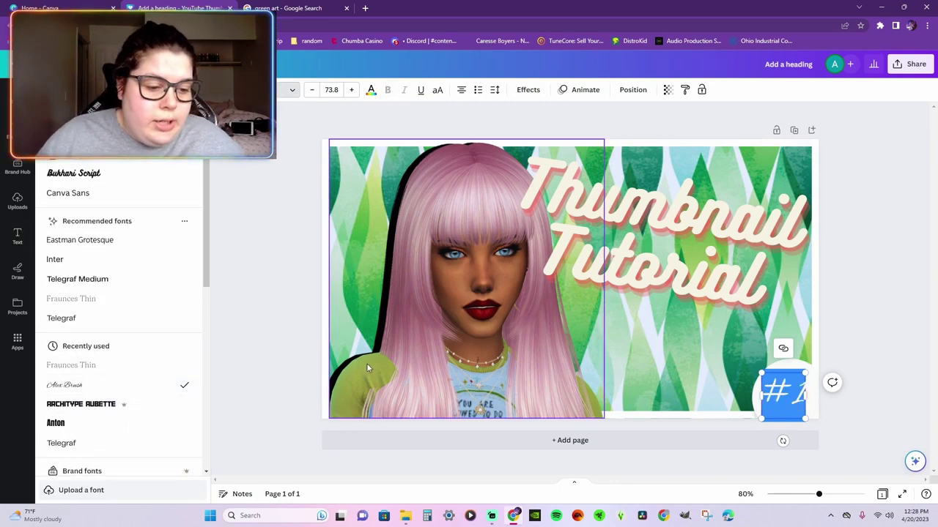
# Color the "#1" text with the light pink swatch from the Sim's photo colors.
pyautogui.click(371, 90)
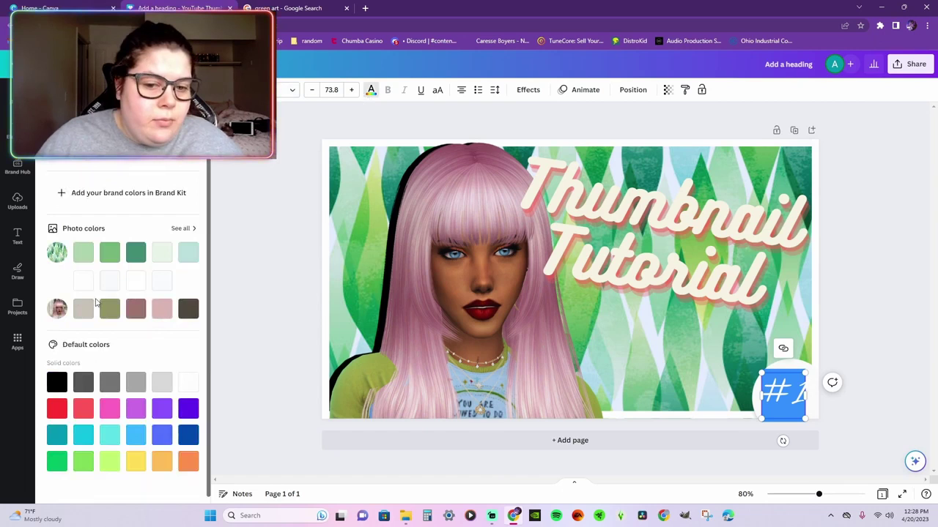
pyautogui.click(168, 312)
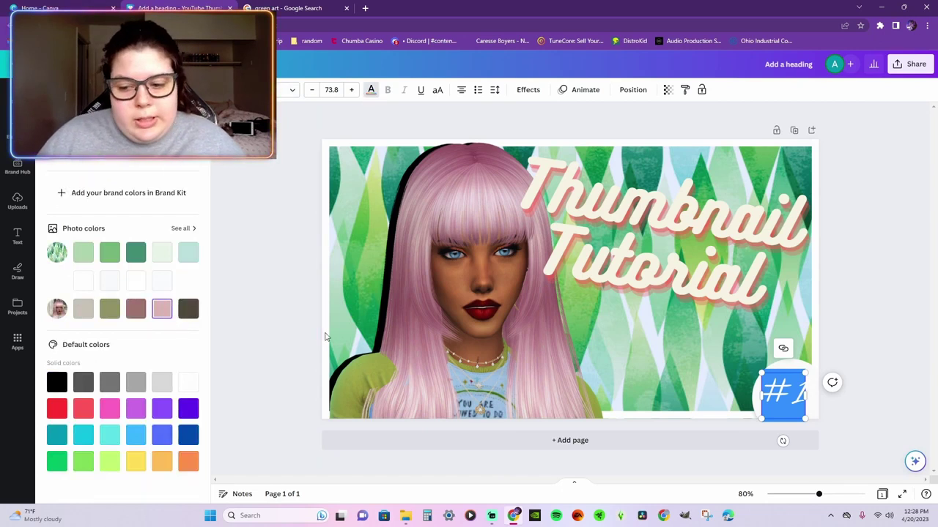
pyautogui.click(276, 344)
# Recolor the "#1" text with a darker pink sampled from the Sim's hair near the top of the head.
pyautogui.click(798, 406)
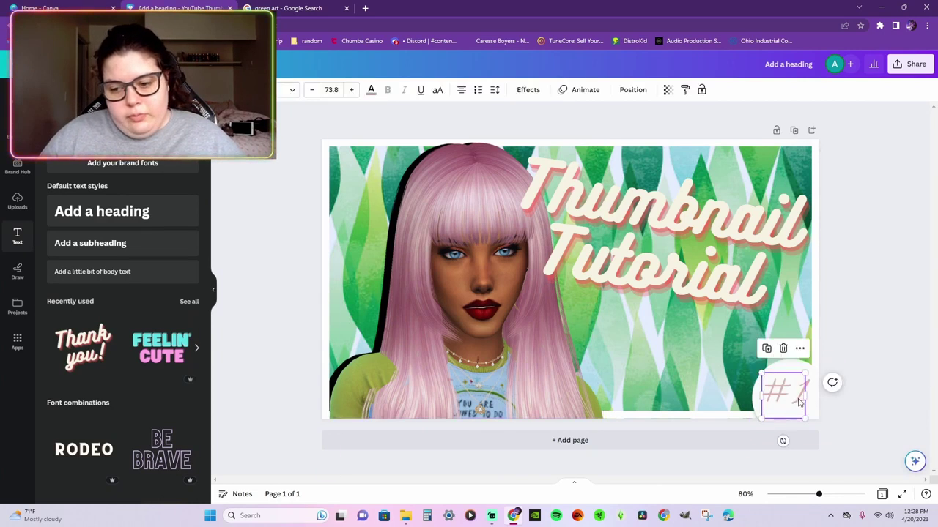
pyautogui.doubleClick(800, 402)
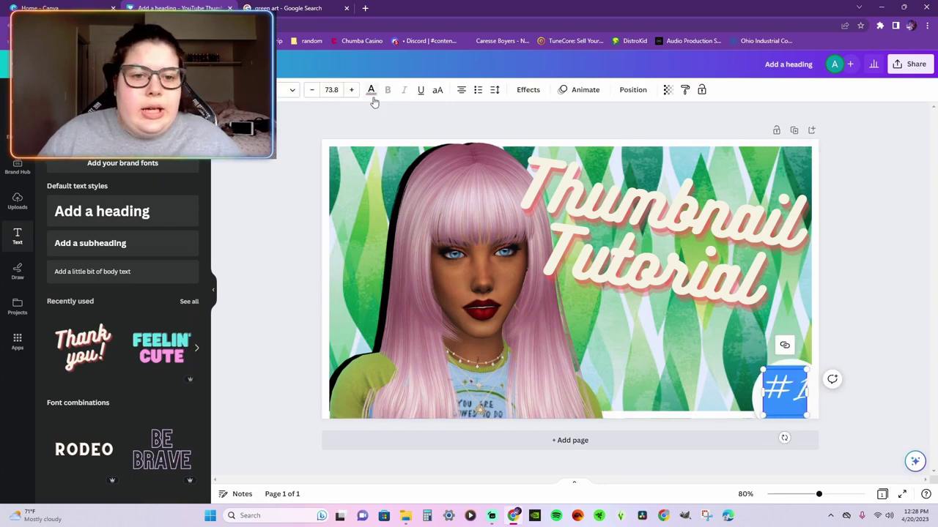
pyautogui.click(371, 92)
pyautogui.click(61, 160)
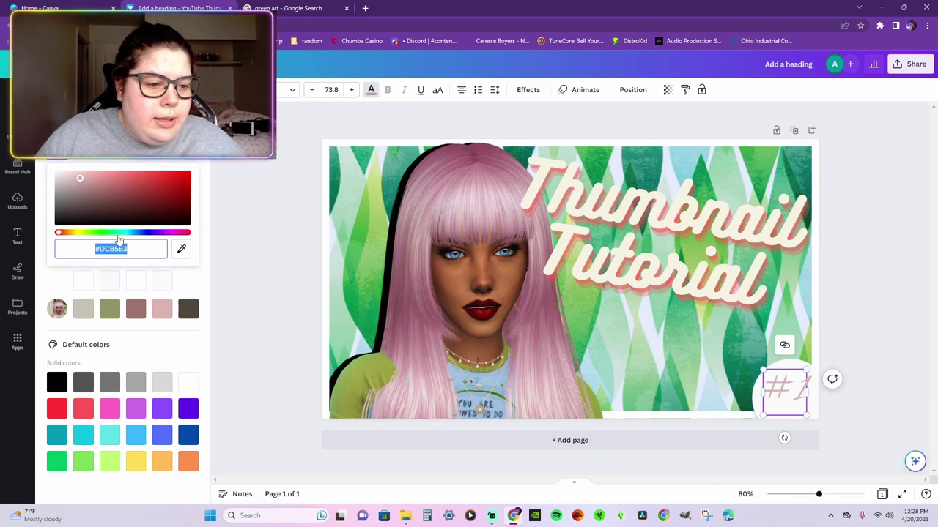
pyautogui.click(181, 249)
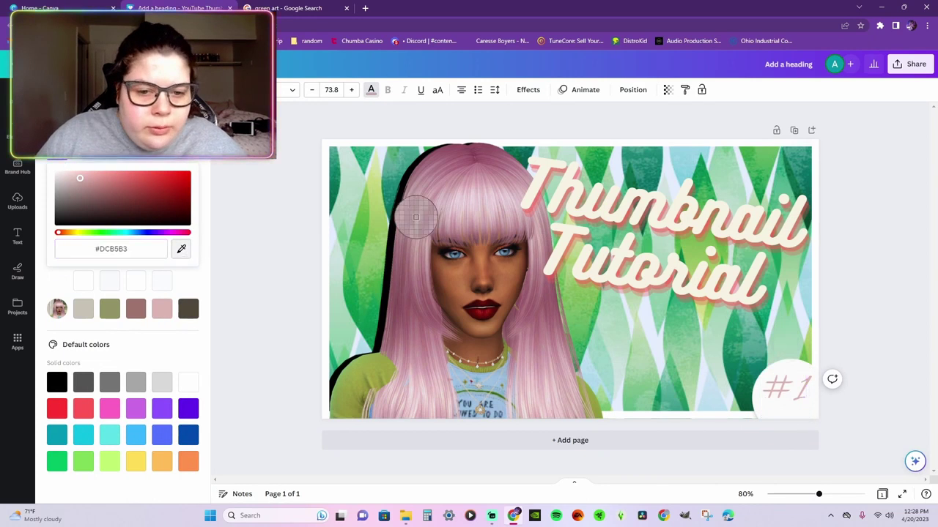
pyautogui.click(462, 167)
pyautogui.click(850, 356)
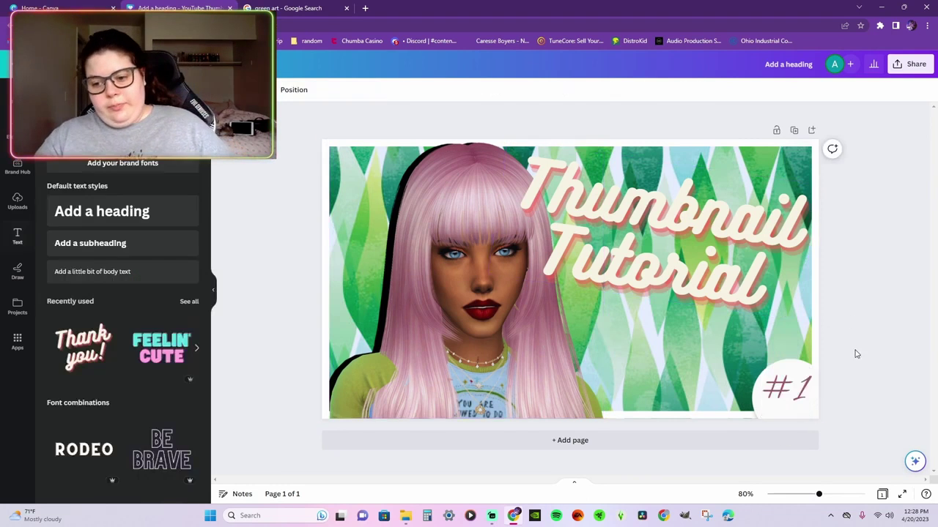
# Enlarge the "#1" text on the white corner circle to size 88.5.
pyautogui.click(790, 400)
pyautogui.moveTo(786, 403); pyautogui.dragTo(780, 407)
pyautogui.moveTo(758, 373); pyautogui.dragTo(778, 393)
# Replace the "#1" text with "Tutorial" and fit it on one line over the corner circle at size 61.3.
pyautogui.doubleClick(778, 393)
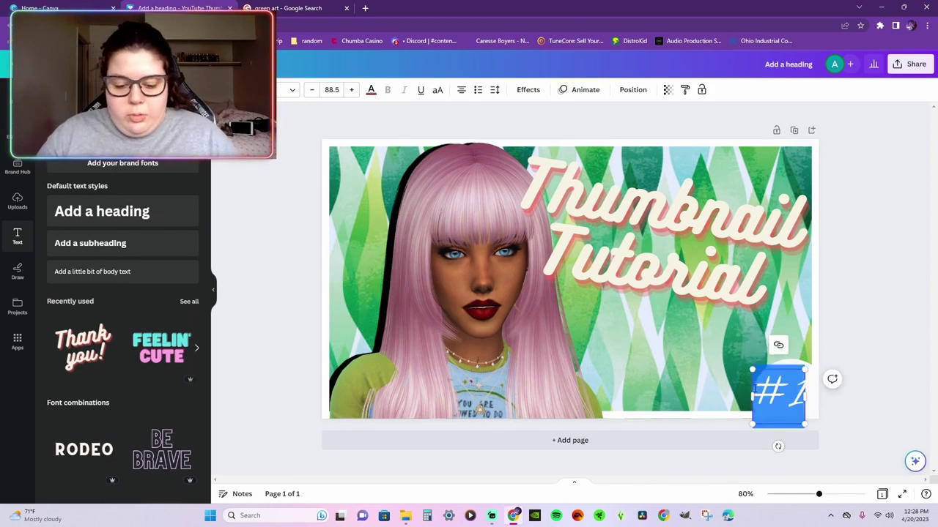
pyautogui.write('Tur')
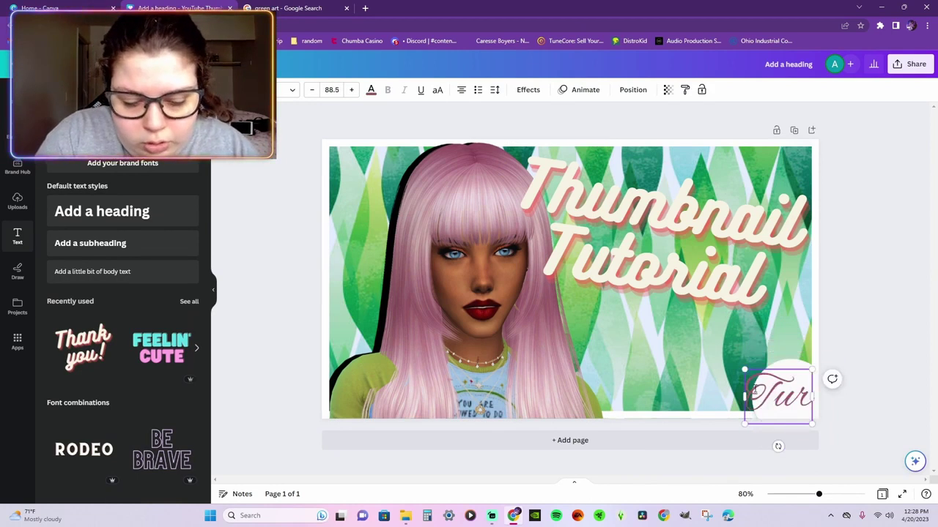
pyautogui.press('BackSpace')
pyautogui.write('tor')
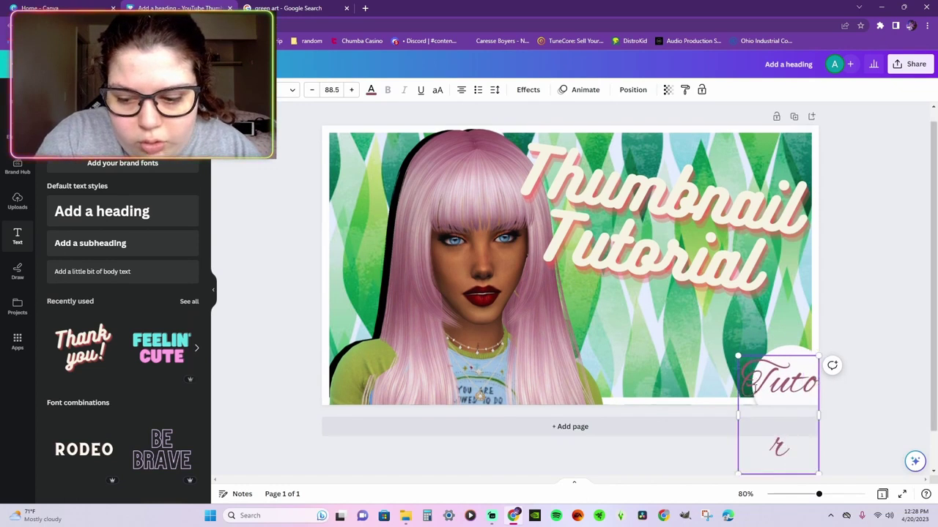
pyautogui.write('ial')
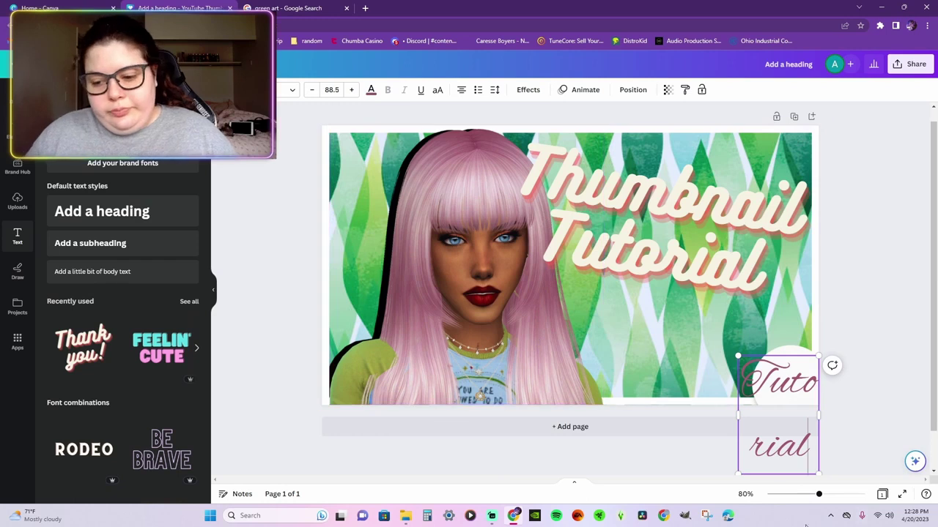
pyautogui.moveTo(731, 419); pyautogui.dragTo(672, 413)
pyautogui.moveTo(668, 372); pyautogui.dragTo(716, 387)
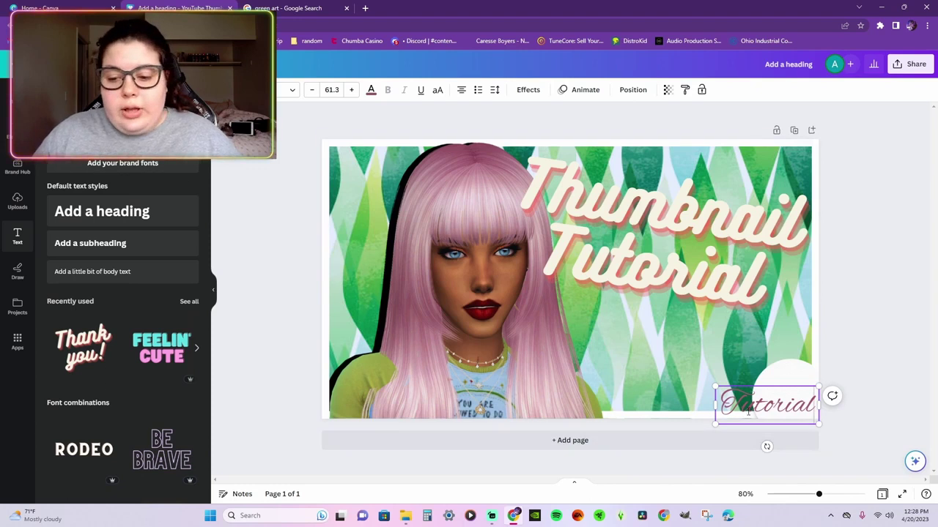
# Remove the "Tutorial" text from the white corner circle, leaving the circle empty.
pyautogui.doubleClick(755, 405)
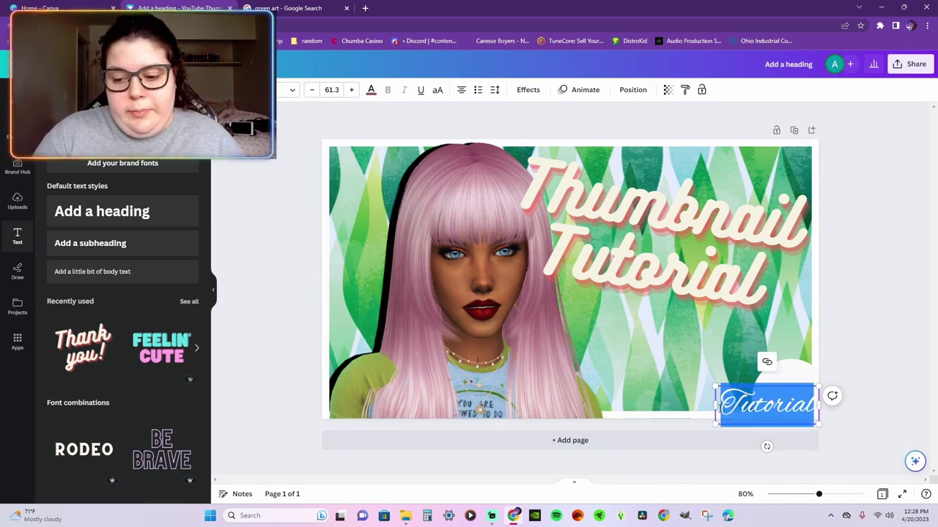
pyautogui.press('BackSpace')
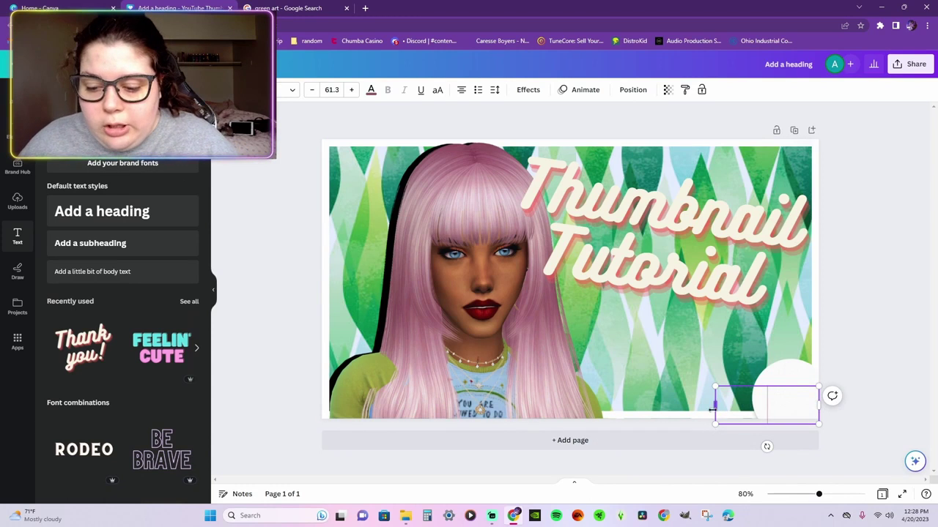
pyautogui.moveTo(712, 405); pyautogui.dragTo(755, 407)
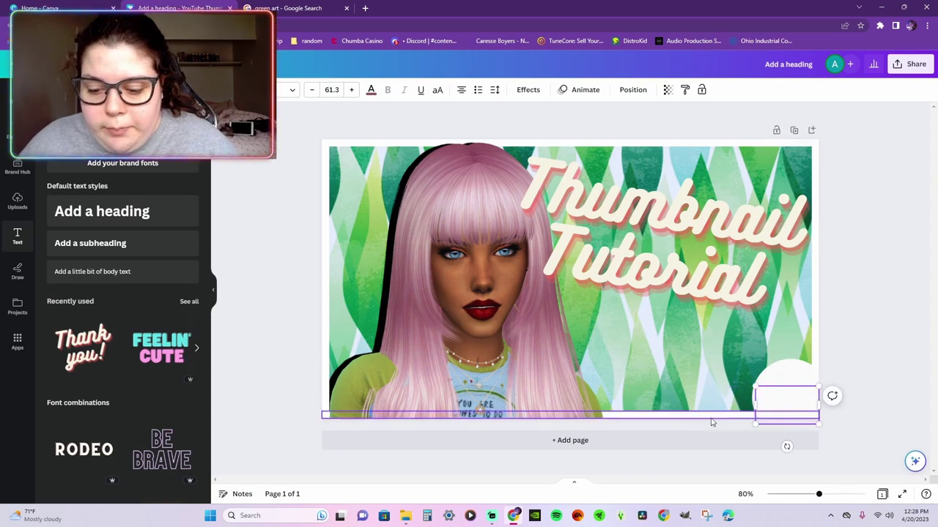
pyautogui.click(706, 418)
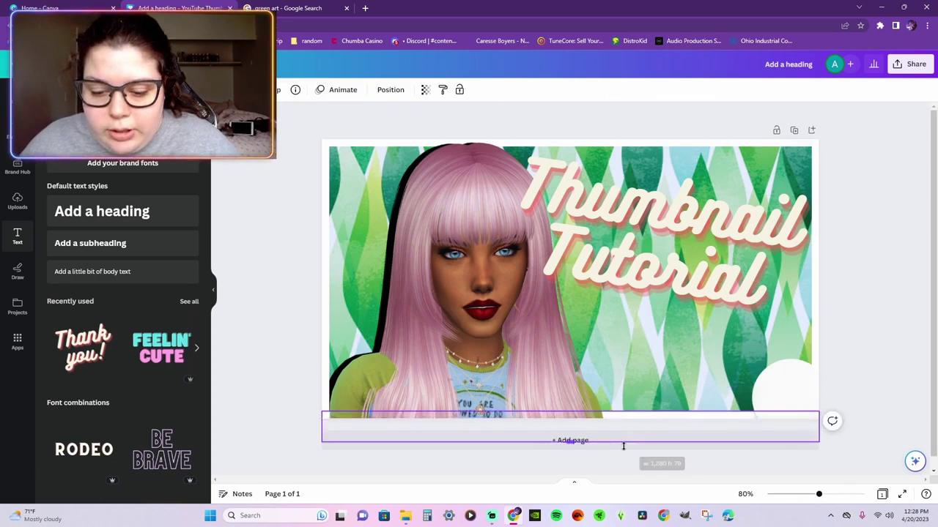
pyautogui.click(850, 352)
pyautogui.click(790, 402)
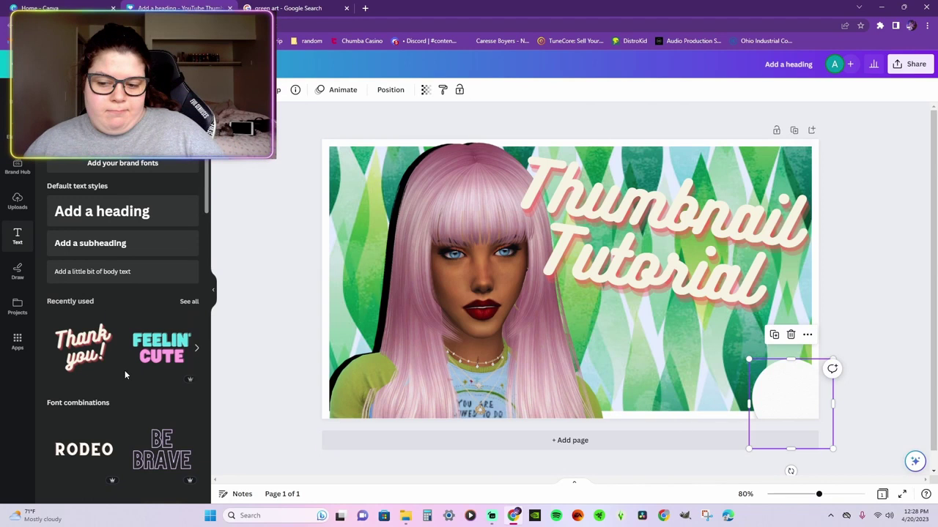
# Search the graphic elements for "pink flower".
pyautogui.click(18, 132)
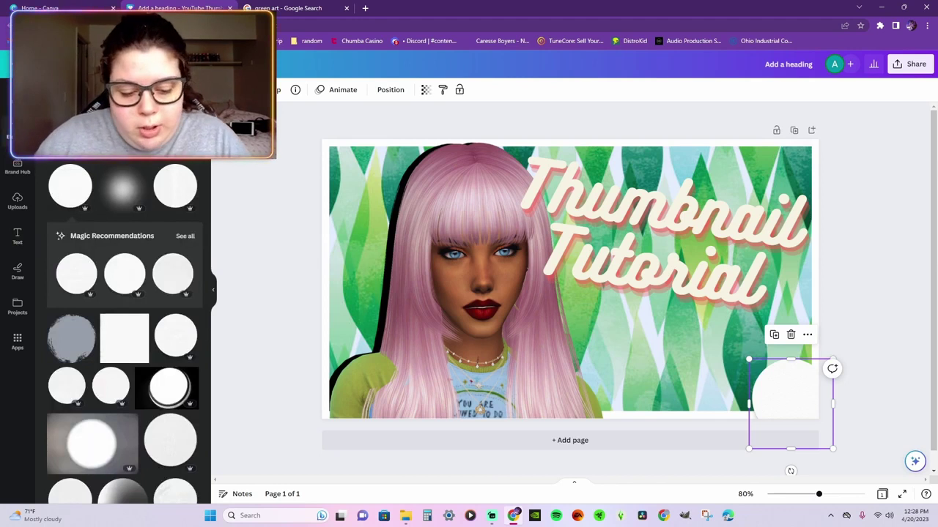
pyautogui.write('pink')
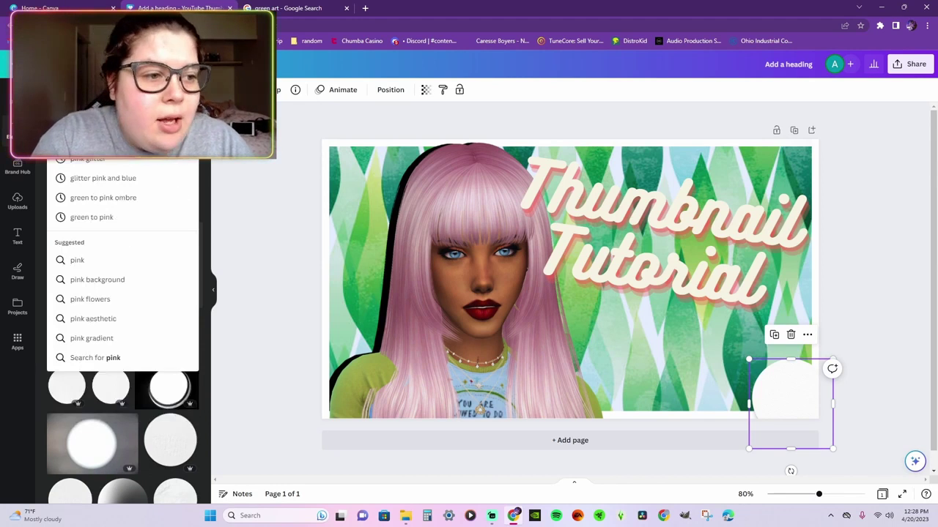
pyautogui.write(' flower')
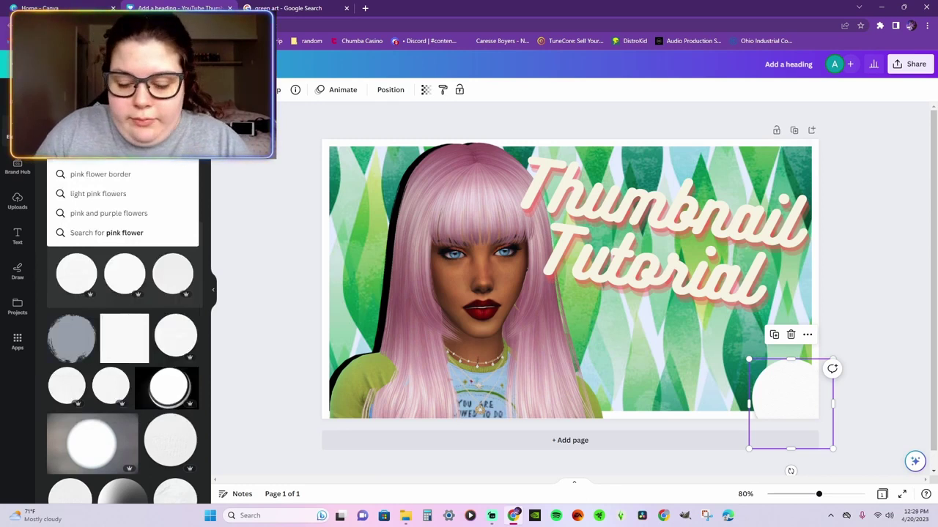
pyautogui.press('Return')
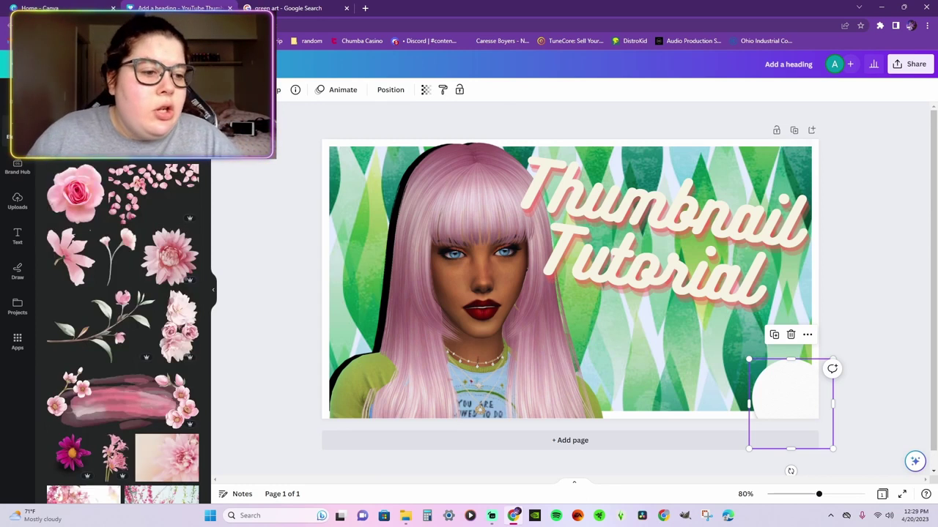
# Try the pink rose graphic at a reduced size over the Sim's shirt, and delete it.
pyautogui.click(81, 208)
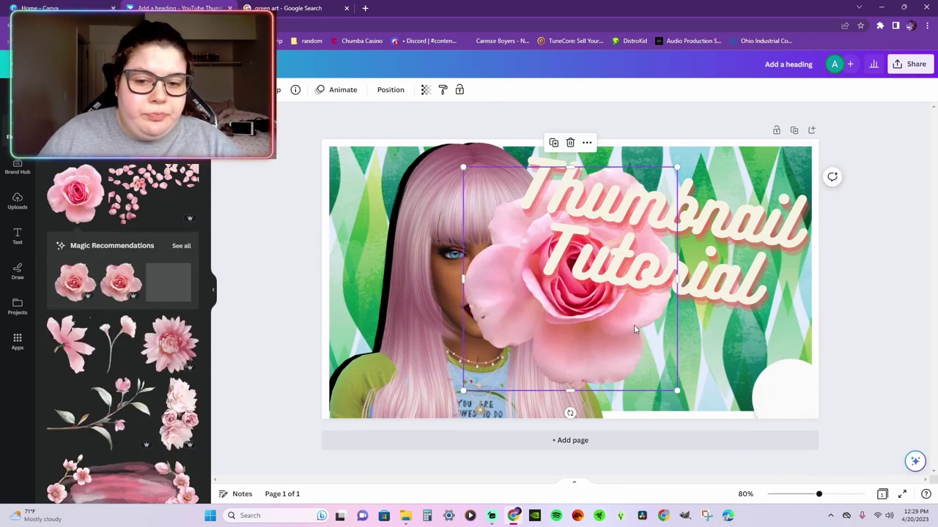
pyautogui.moveTo(634, 325); pyautogui.dragTo(395, 308)
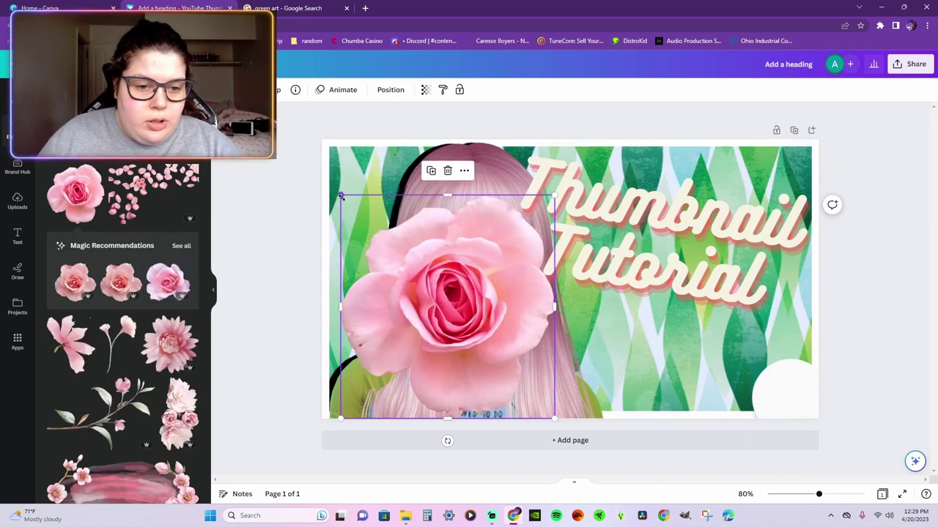
pyautogui.moveTo(341, 197); pyautogui.dragTo(498, 360)
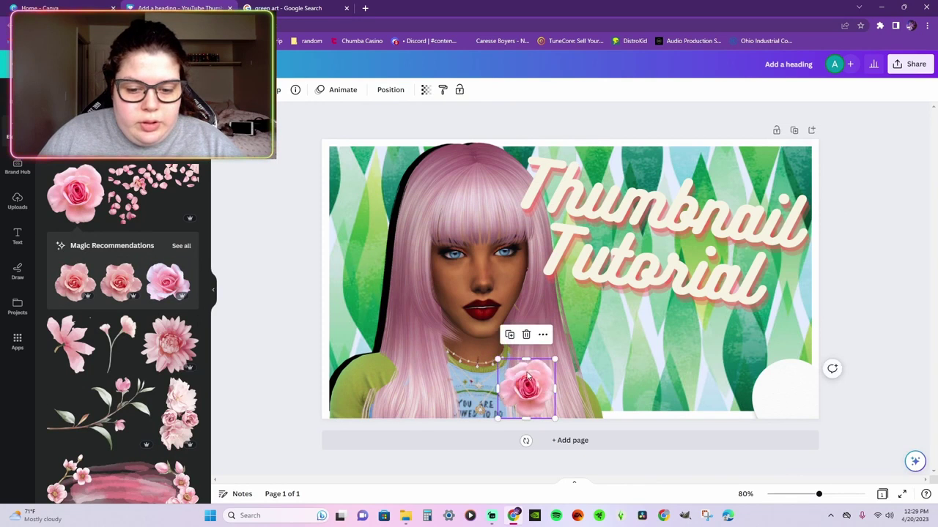
pyautogui.click(526, 334)
# Add the graphic of three pink and purple flowers from the "pink flower" results to the thumbnail.
pyautogui.scroll(-2, 101, 298)
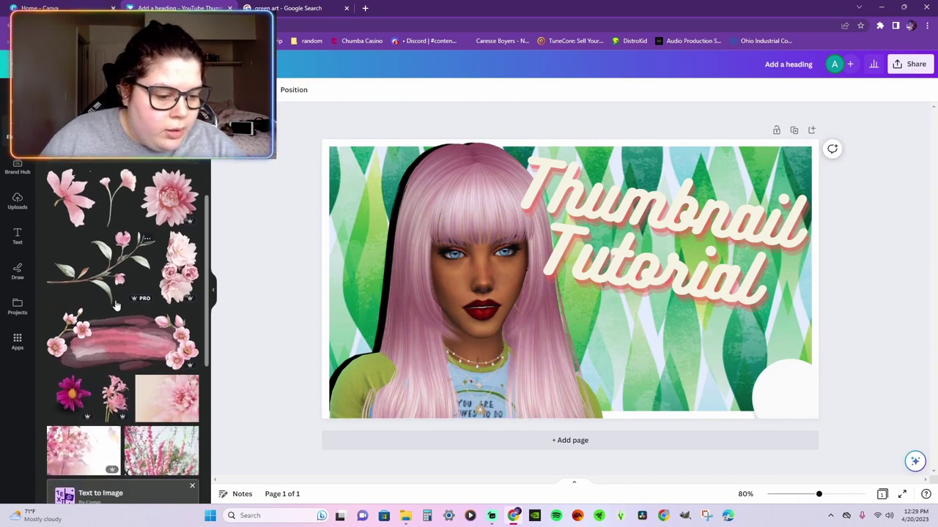
pyautogui.scroll(-1, 115, 305)
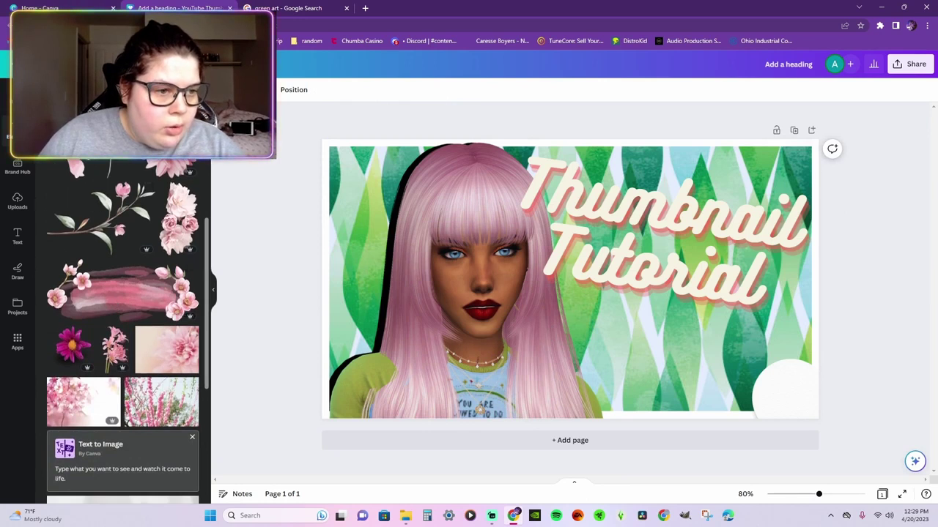
pyautogui.scroll(-5, 154, 337)
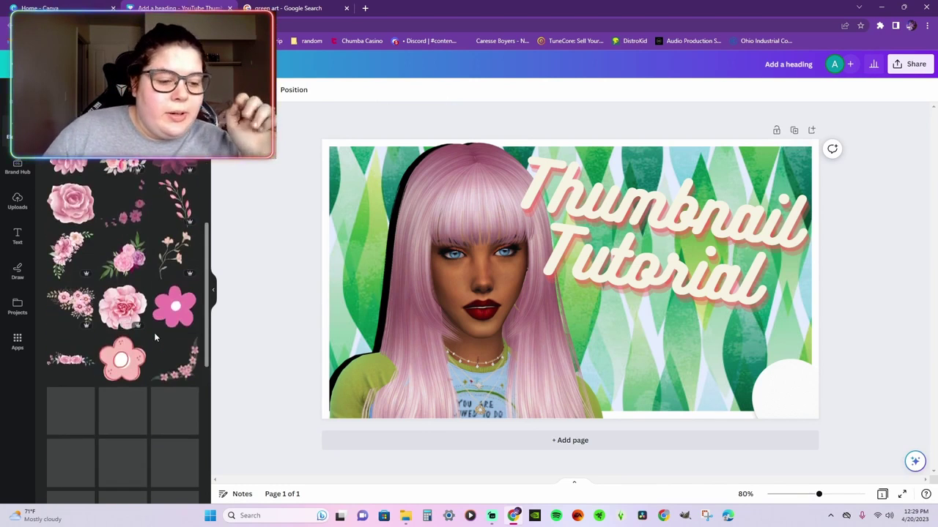
pyautogui.scroll(-3, 162, 360)
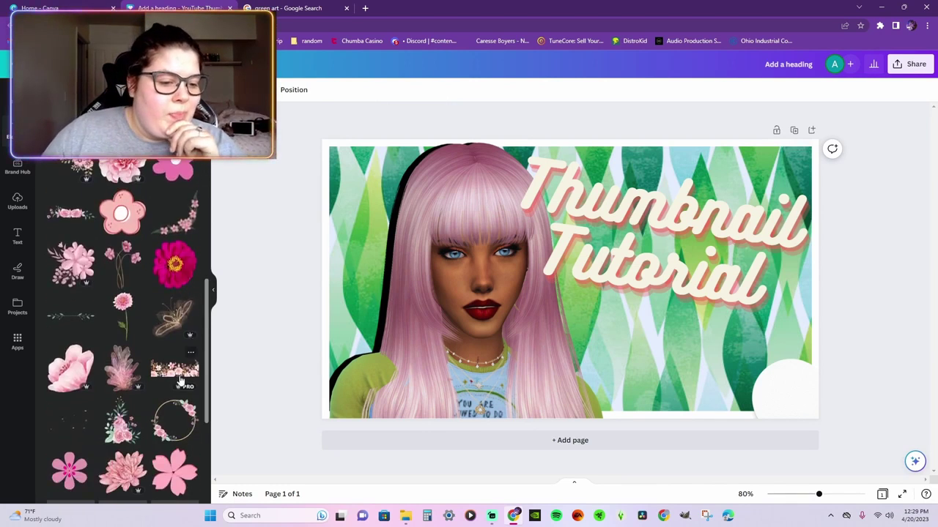
pyautogui.scroll(-4, 159, 431)
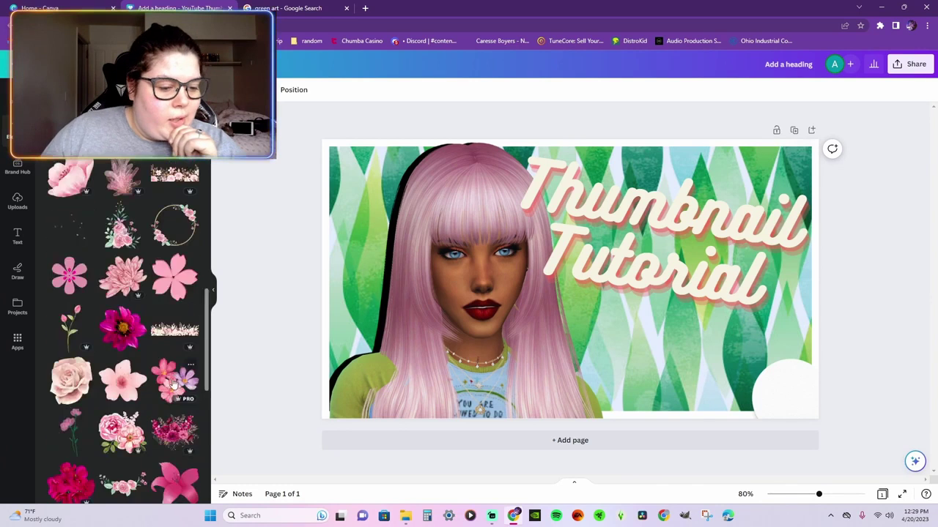
pyautogui.click(169, 375)
# Shrink the three-flower graphic and center it on the white corner circle.
pyautogui.moveTo(644, 278); pyautogui.dragTo(491, 312)
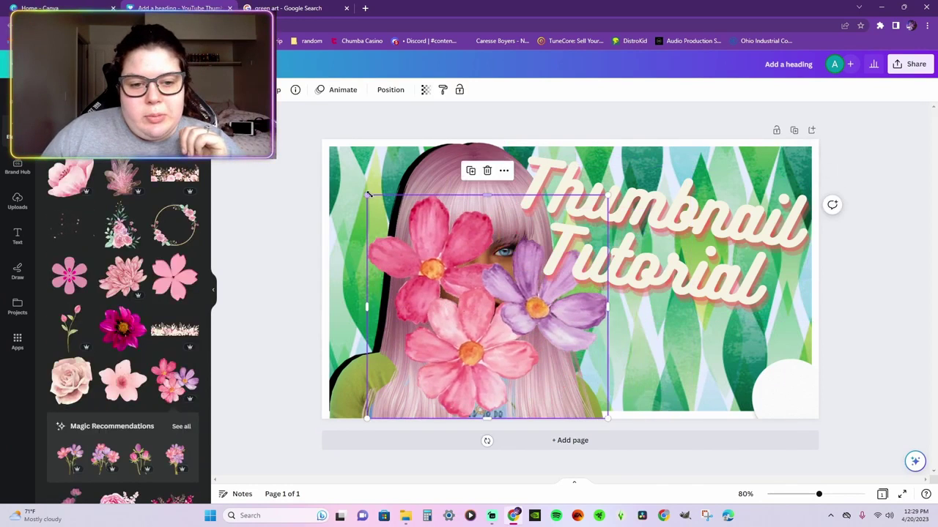
pyautogui.moveTo(366, 185); pyautogui.dragTo(546, 337)
pyautogui.moveTo(575, 382); pyautogui.dragTo(744, 404)
pyautogui.moveTo(779, 367)
pyautogui.mouseDown()
pyautogui.moveTo(746, 400)
pyautogui.moveTo(776, 369)
pyautogui.mouseUp()
pyautogui.moveTo(742, 394); pyautogui.dragTo(786, 393)
pyautogui.click(889, 328)
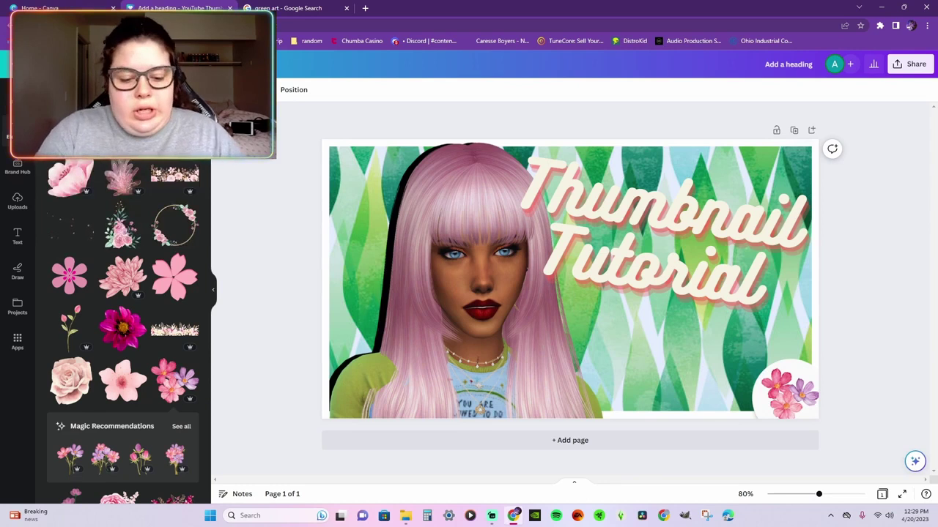
# Search the elements for glitter, add the pink-and-gold corner graphic and place it over the Sim, layered beneath the title.
pyautogui.write('glit')
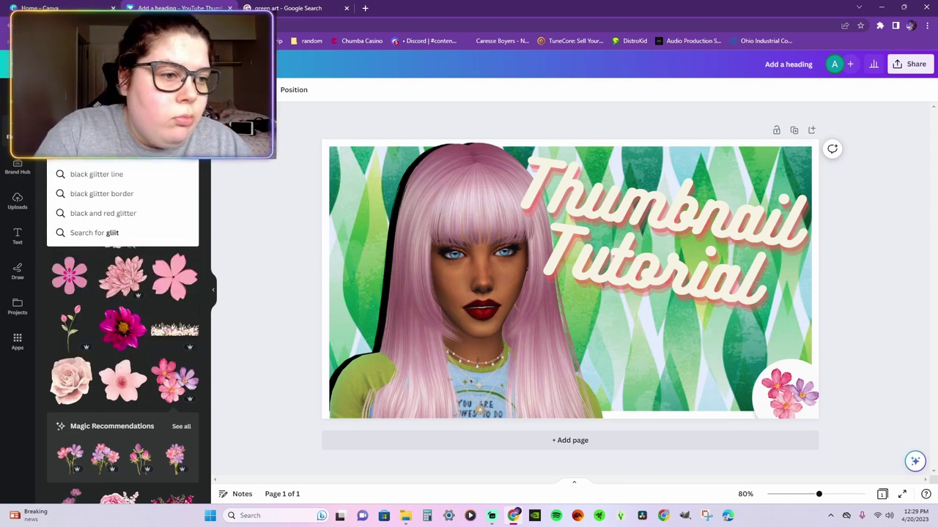
pyautogui.press('Return')
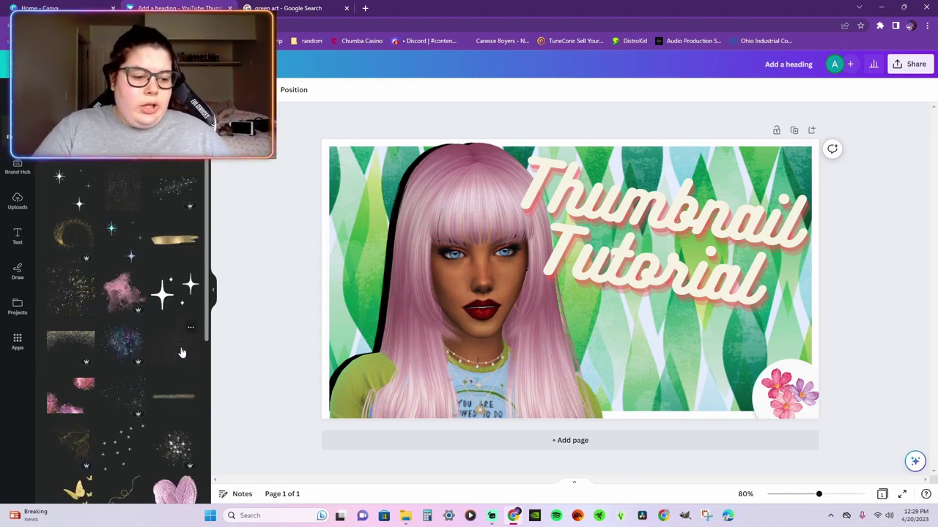
pyautogui.click(92, 398)
pyautogui.moveTo(496, 332); pyautogui.dragTo(403, 354)
pyautogui.rightClick(404, 354)
pyautogui.rightClick(360, 366)
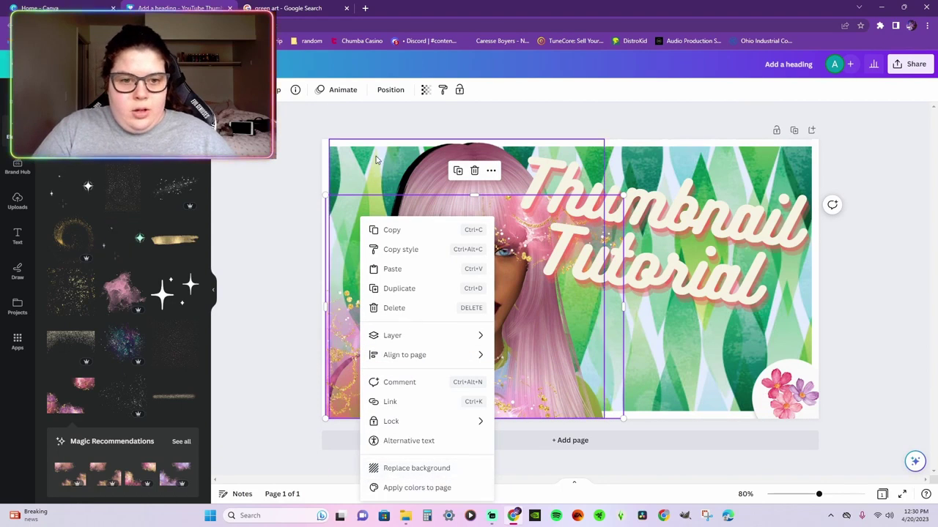
# Enlarge the pink-and-gold glitter graphic and stretch it to the thumbnail's full width, decorating the lower-left and upper-right corners.
pyautogui.moveTo(622, 197); pyautogui.dragTo(779, 106)
pyautogui.moveTo(668, 169); pyautogui.dragTo(669, 186)
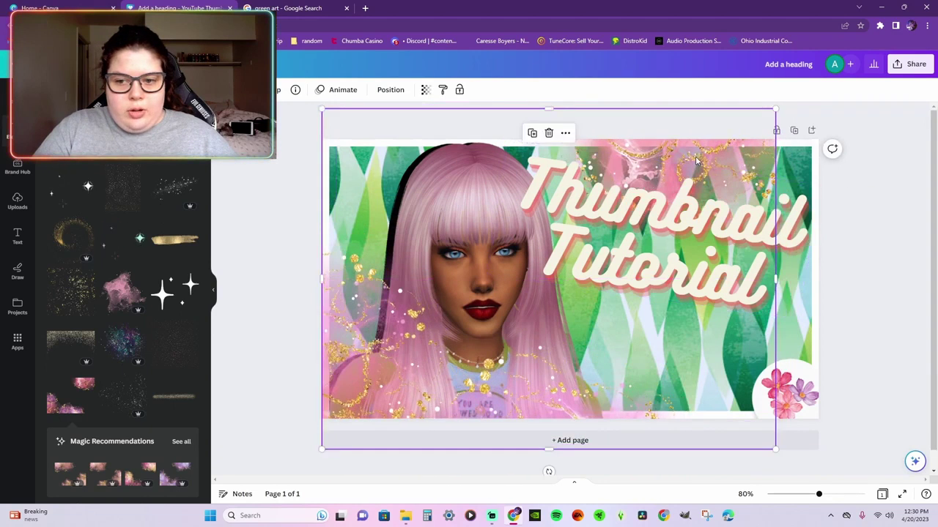
pyautogui.moveTo(696, 155); pyautogui.dragTo(690, 189)
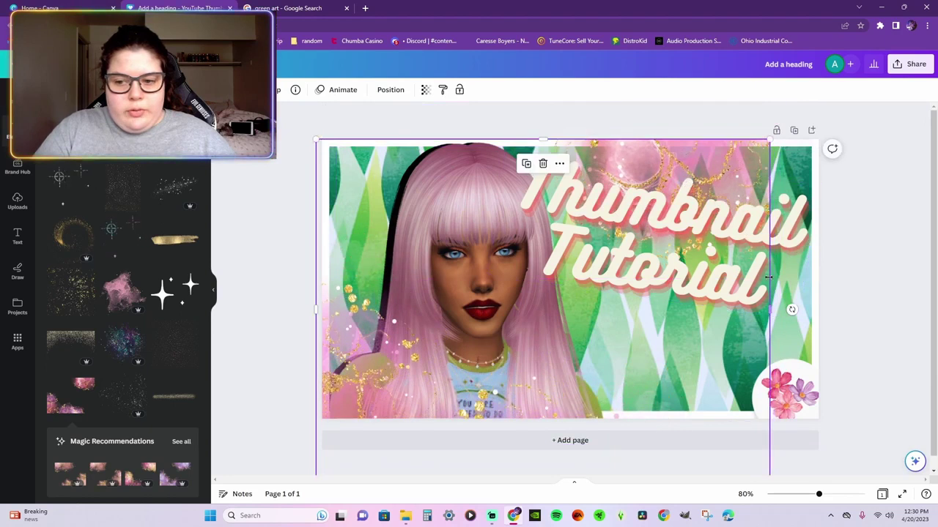
pyautogui.moveTo(770, 309); pyautogui.dragTo(820, 309)
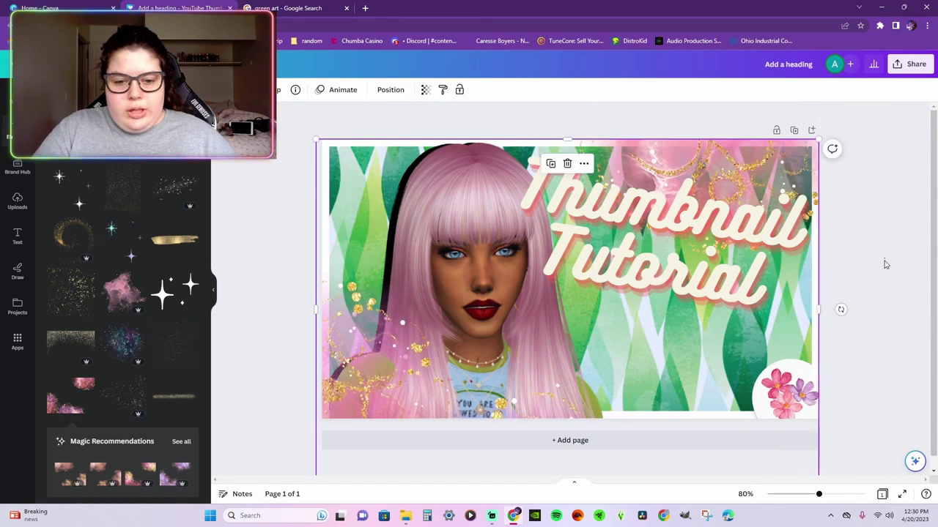